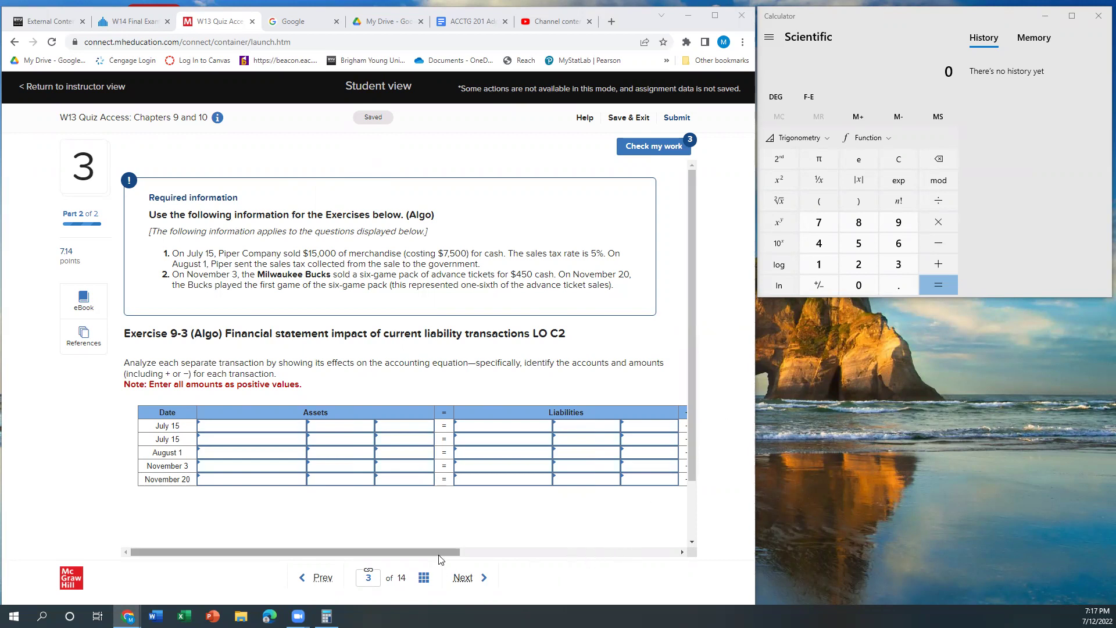
Step: Scroll the table into view and select Cash as the first July 15 asset account
mouse_move(442, 557)
left_mouse_down()
mouse_move(639, 558)
mouse_move(452, 558)
left_mouse_up()
left_click_drag(386, 564, 382, 518)
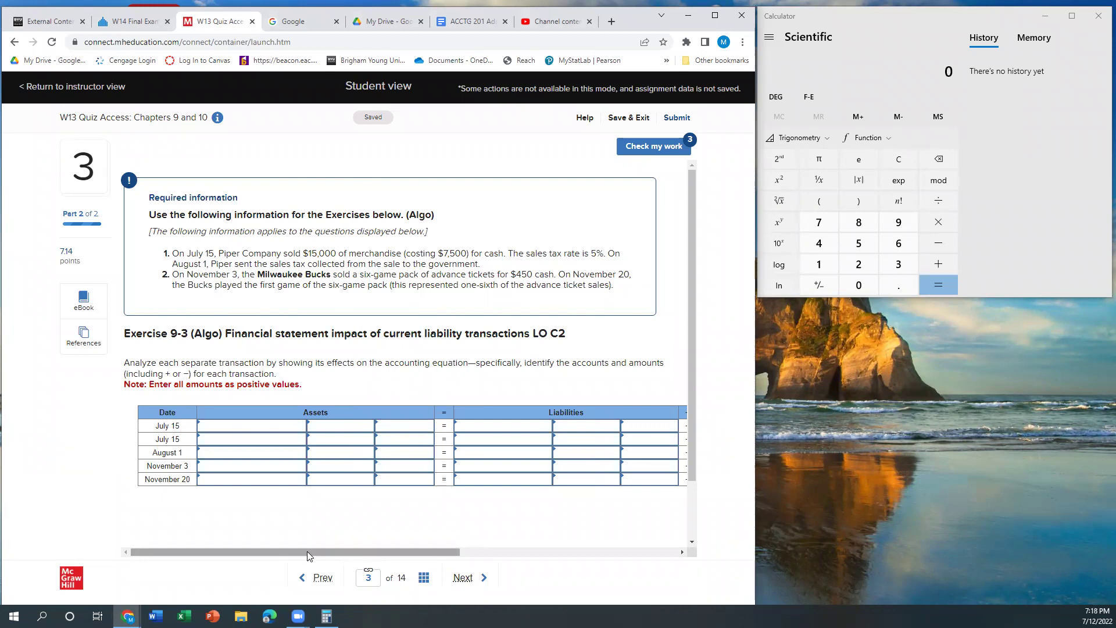
mouse_move(291, 557)
left_mouse_down()
mouse_move(335, 564)
mouse_move(287, 569)
mouse_move(455, 572)
mouse_move(281, 558)
left_mouse_up()
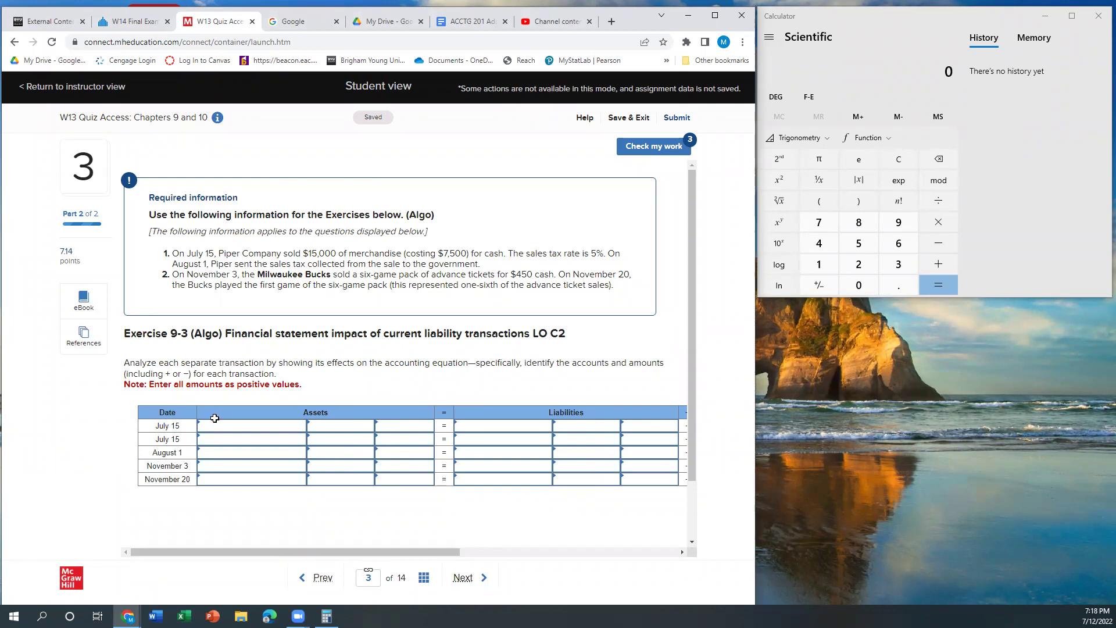
left_click(356, 428)
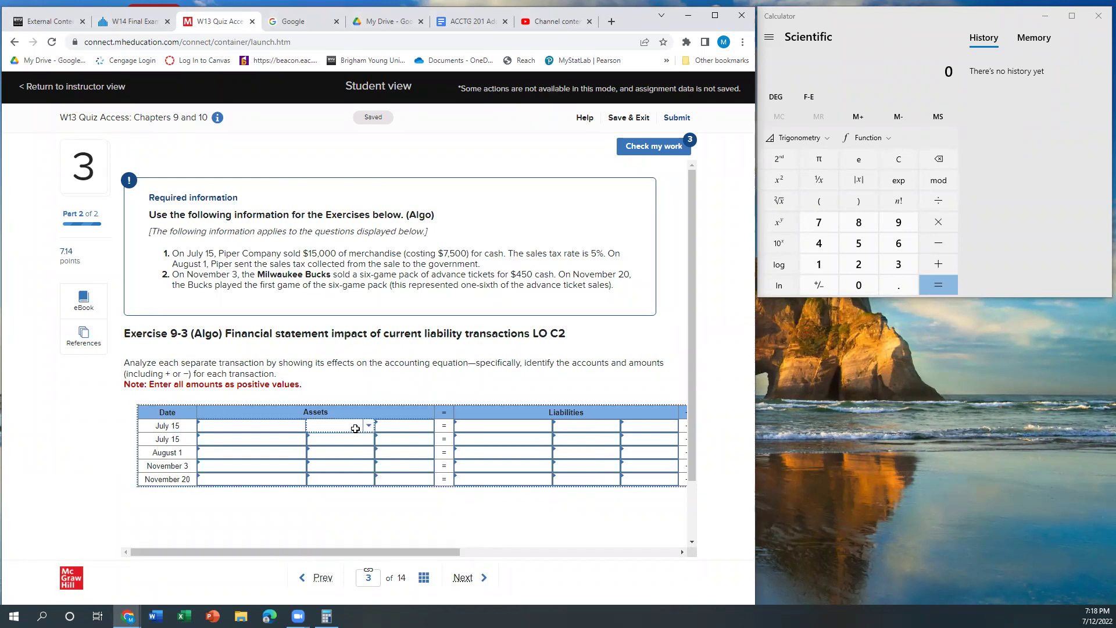
left_click(365, 426)
left_click(365, 426)
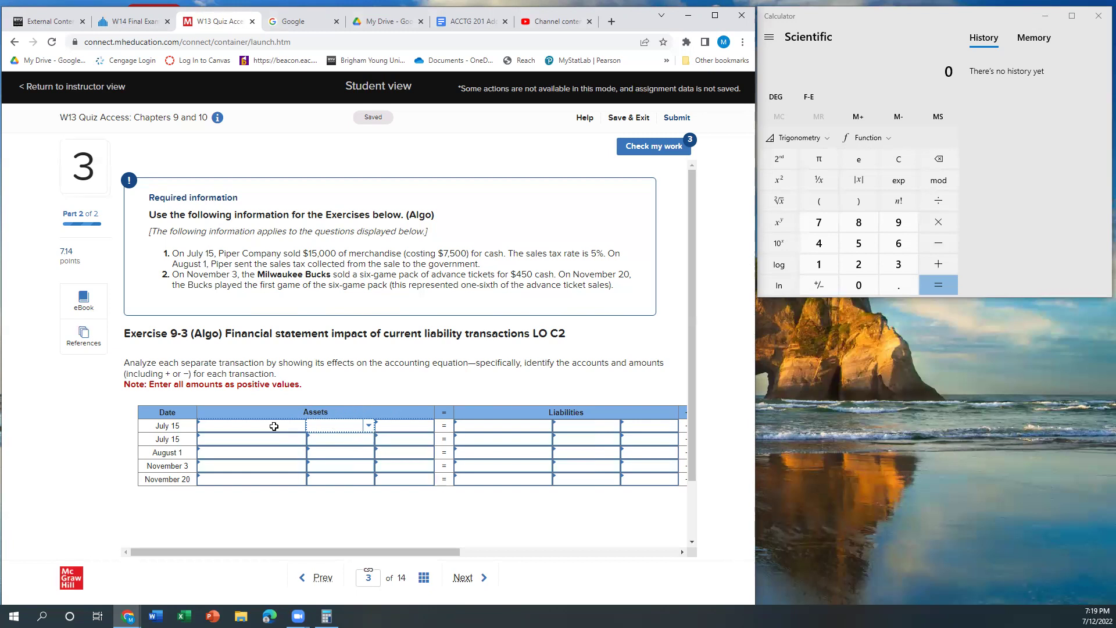
left_click(274, 426)
left_click(301, 427)
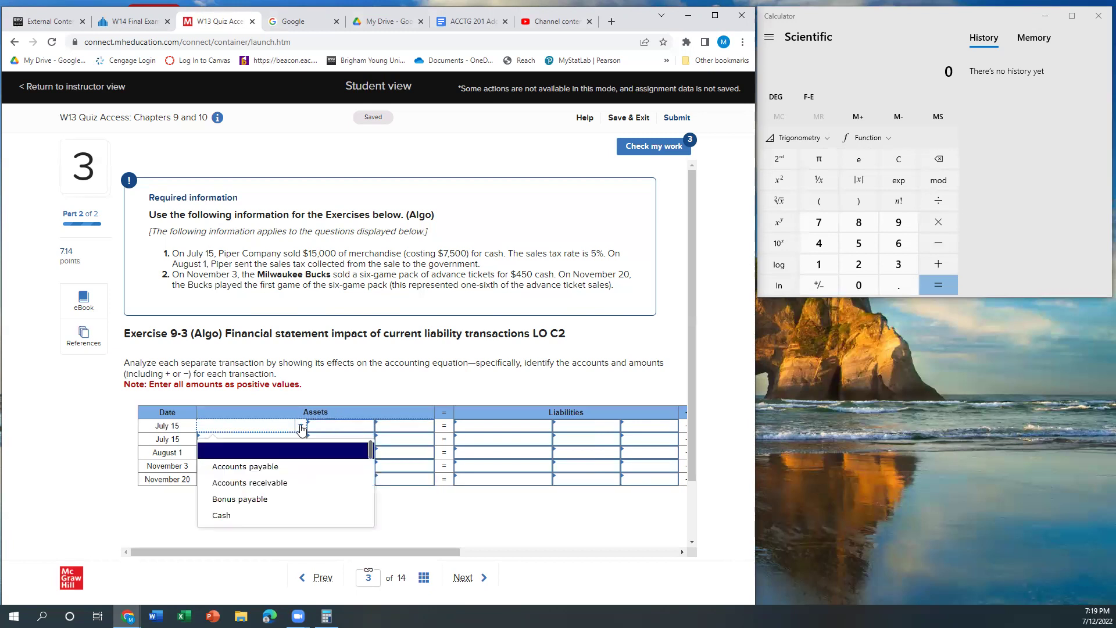
left_click(245, 516)
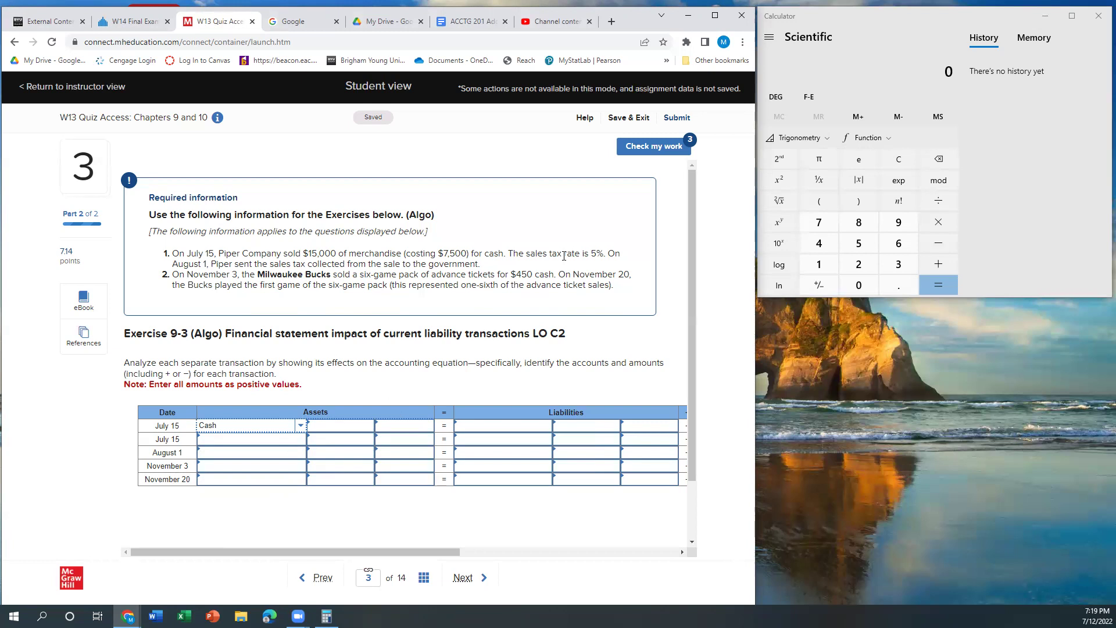
Step: Compute 15000 × 1.05 in Calculator, getting 15,750 with sales tax
left_click(890, 24)
type("150000")
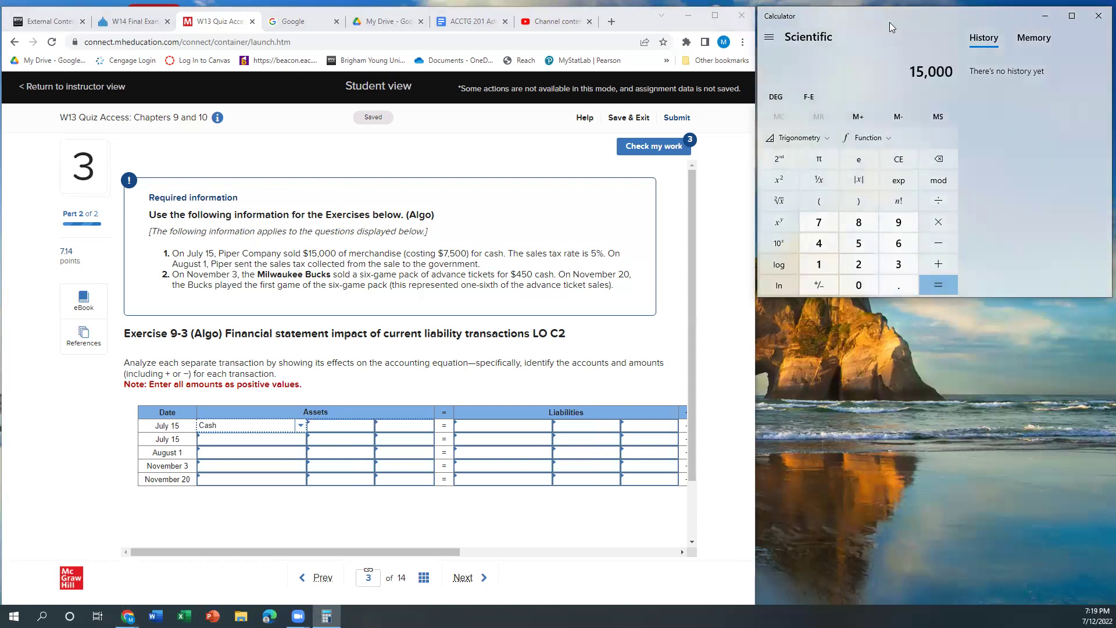
key("asterisk")
type("1.05")
key("Return")
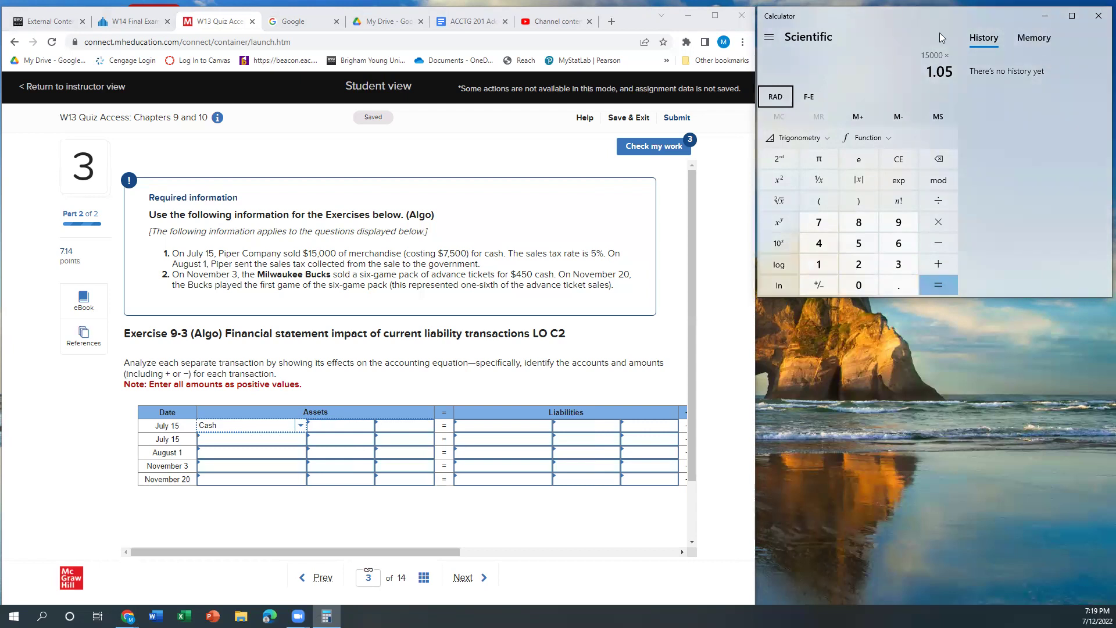
key("Return")
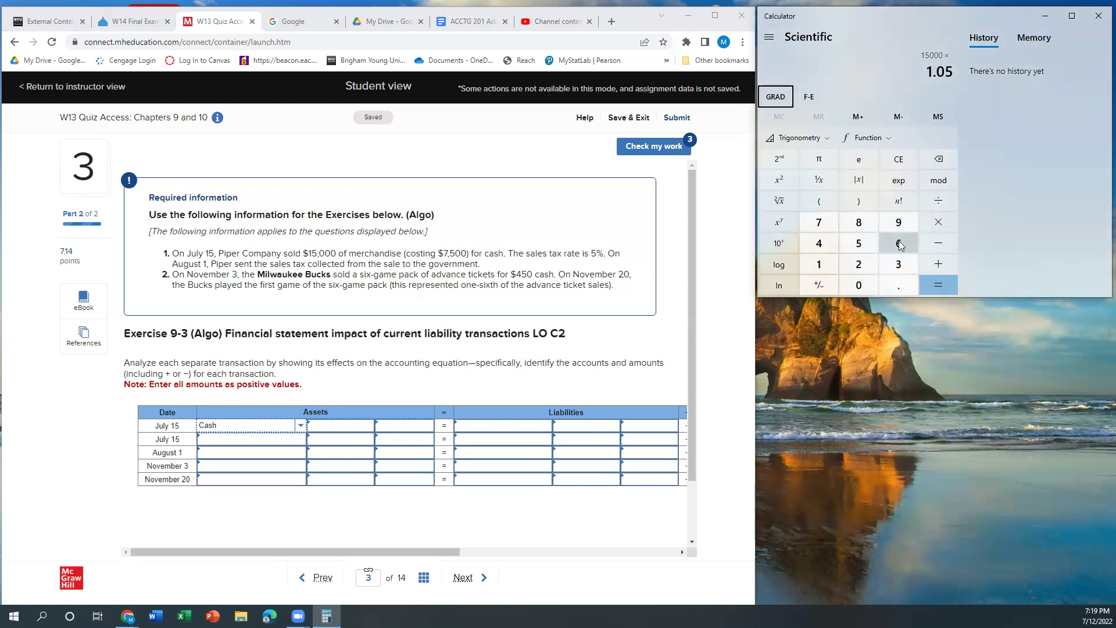
double_click(888, 158)
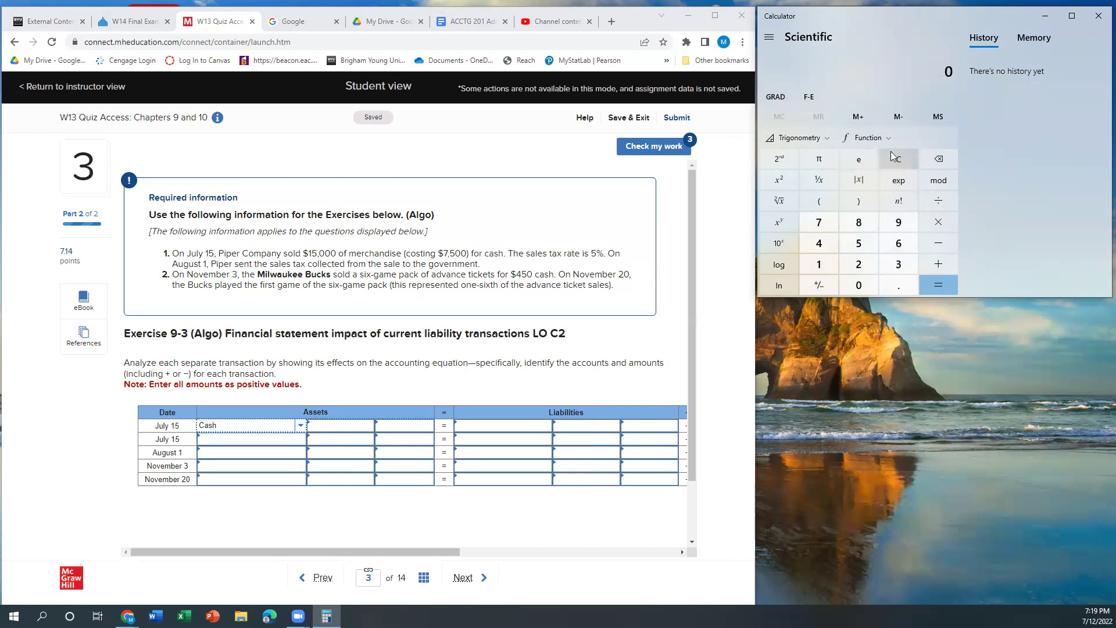
type("15000*")
type("1.05")
key("Return")
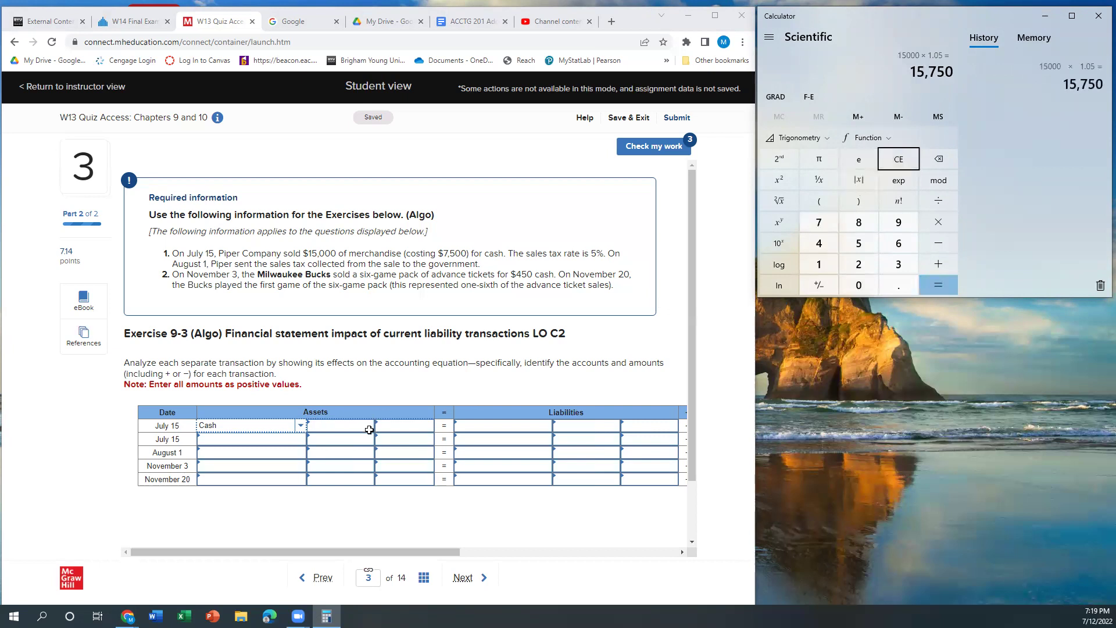
Step: Mark July 15 Cash as a (+) increase and enter its 15,750 amount
left_click(368, 426)
left_click(361, 473)
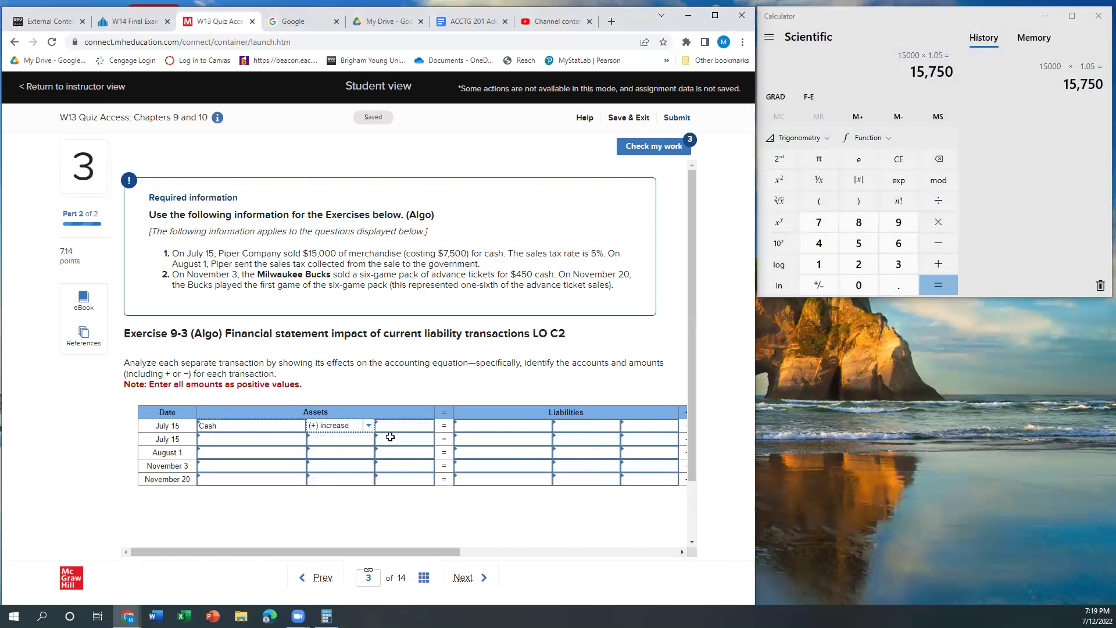
left_click(393, 425)
type("15750")
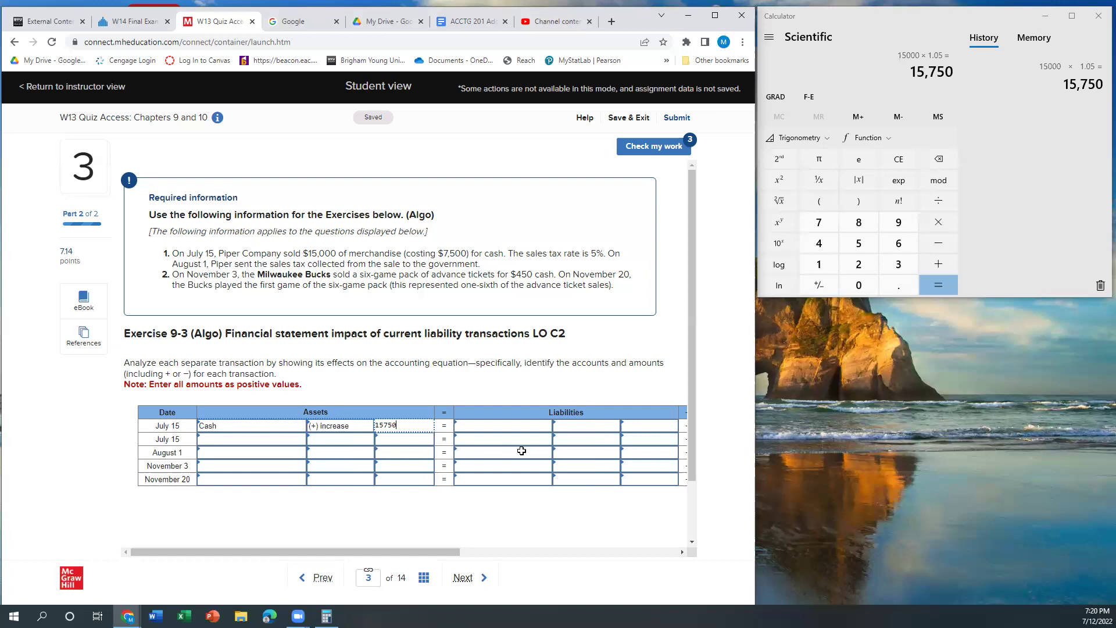
Step: Record Sales taxes payable as a (+) increase of 750 in the liabilities column
left_click(532, 426)
left_click(547, 427)
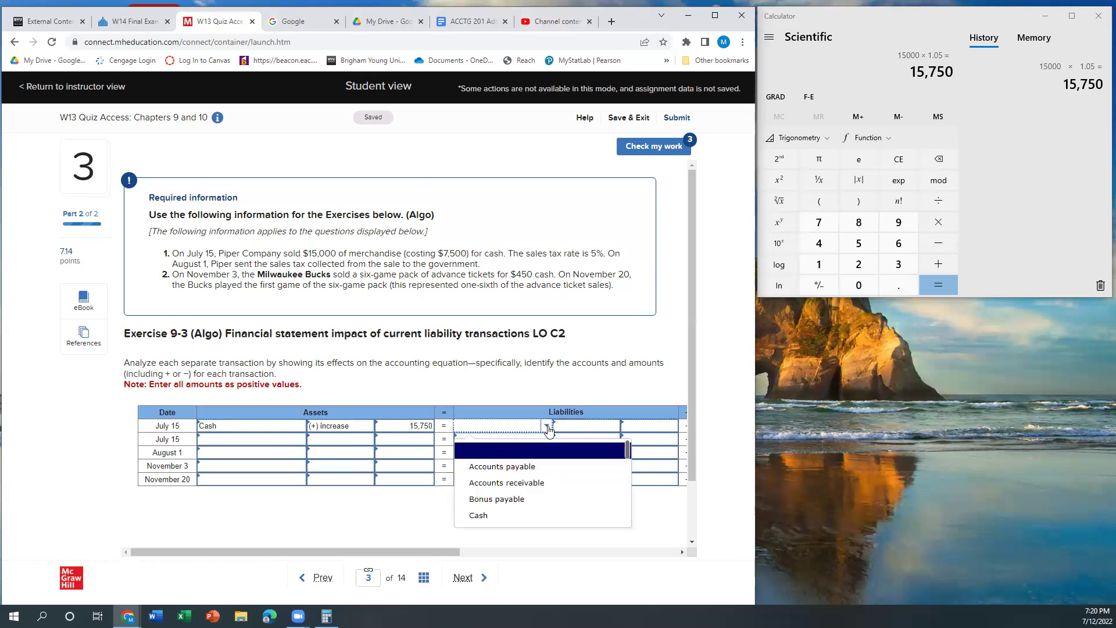
scroll(532, 474, "down", 8)
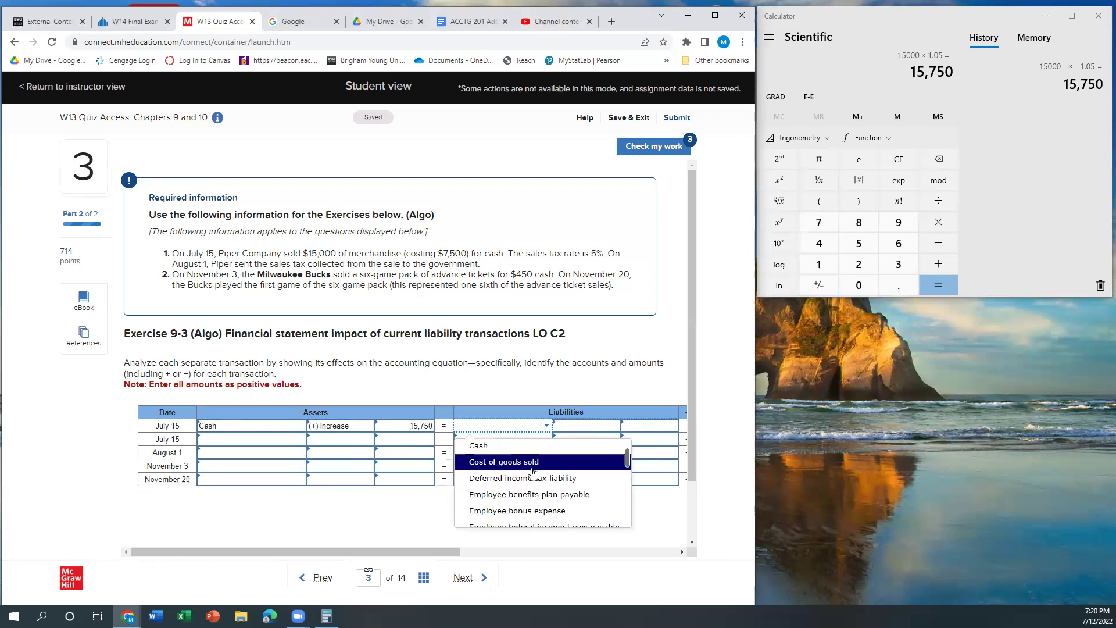
scroll(532, 474, "down", 1)
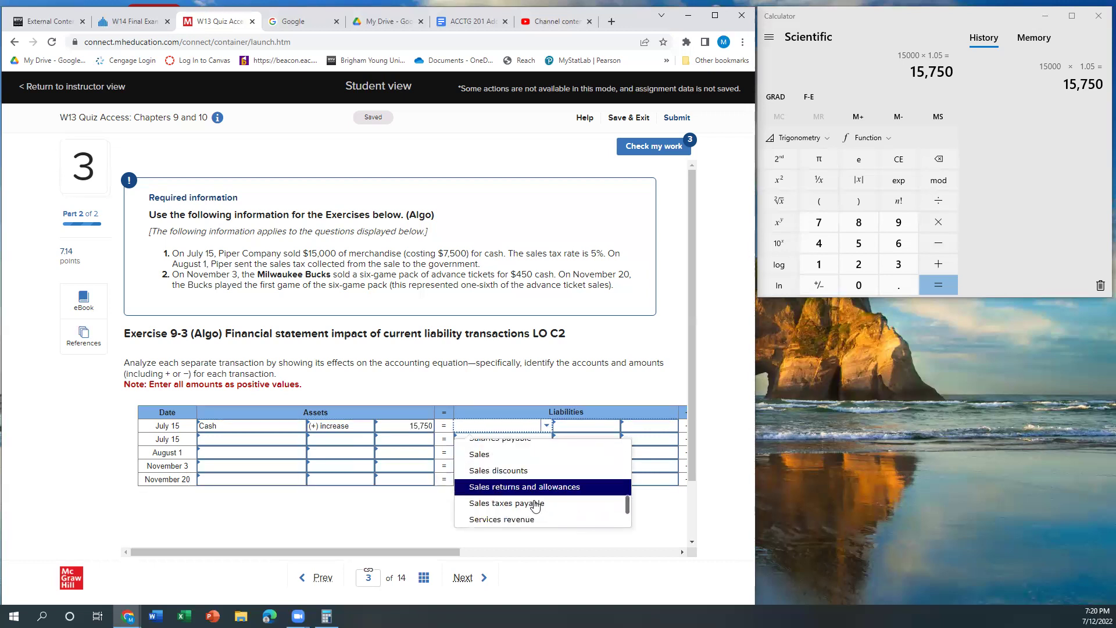
left_click(531, 504)
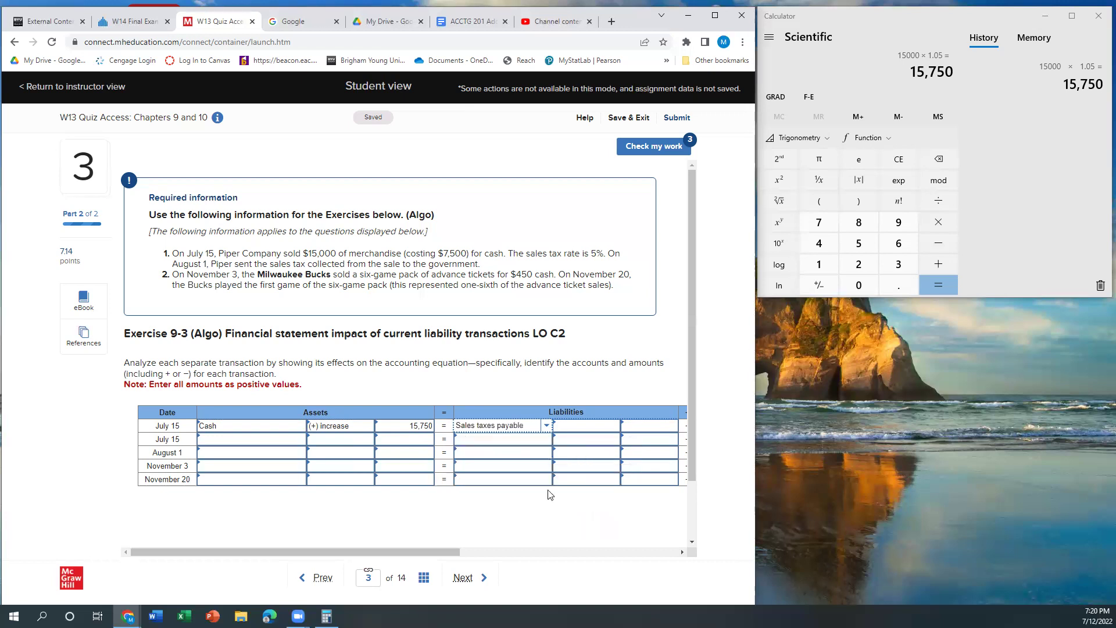
left_click(614, 428)
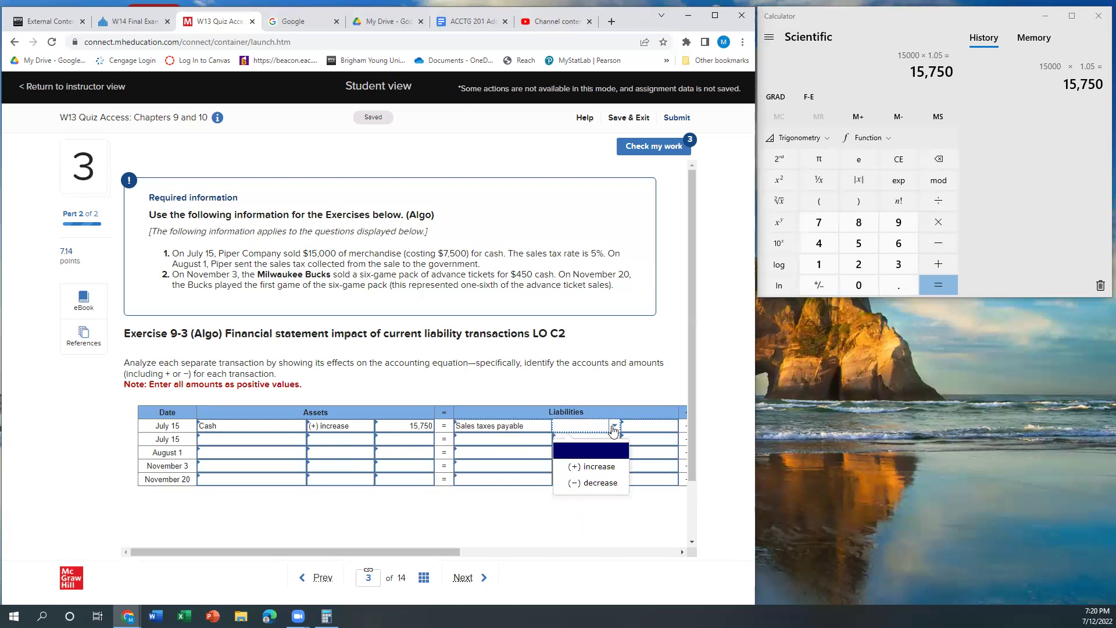
left_click(593, 466)
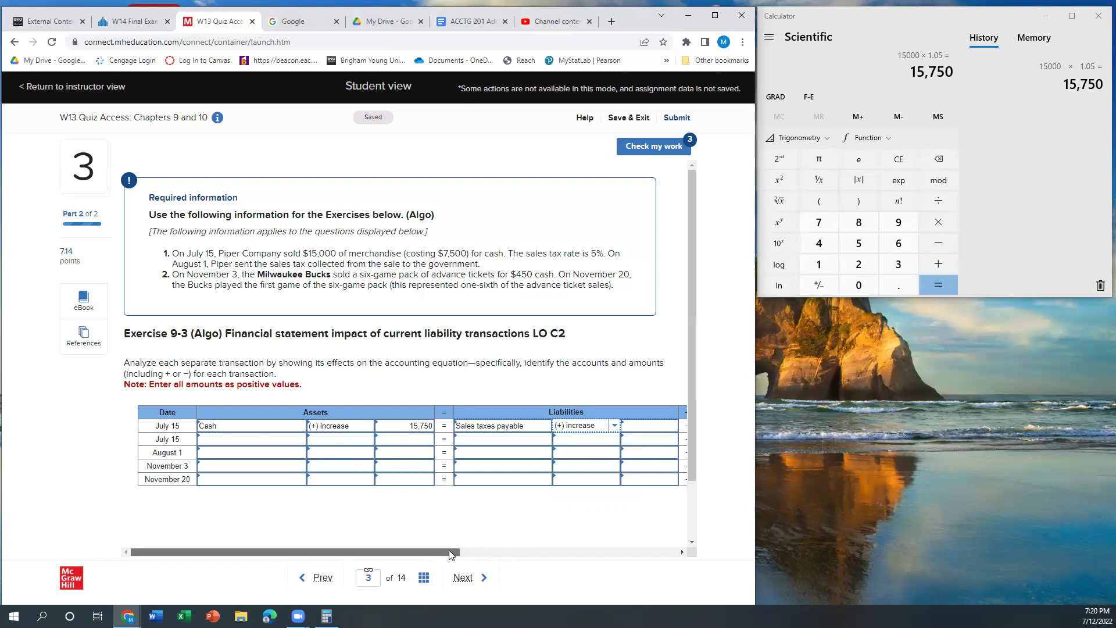
left_click_drag(437, 549, 501, 550)
left_click(529, 432)
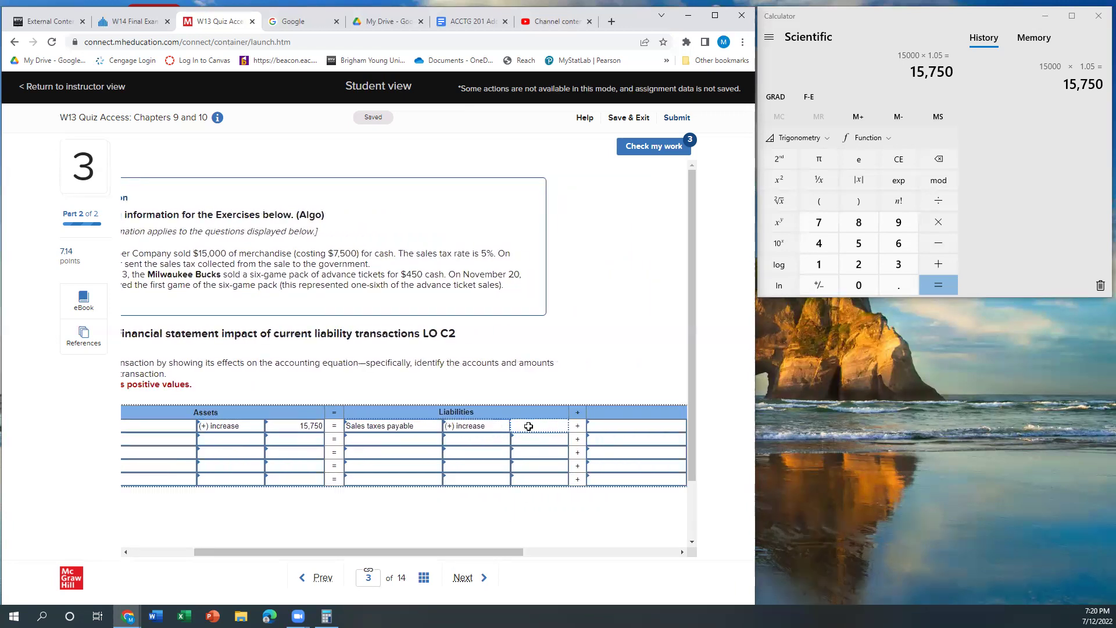
type("750")
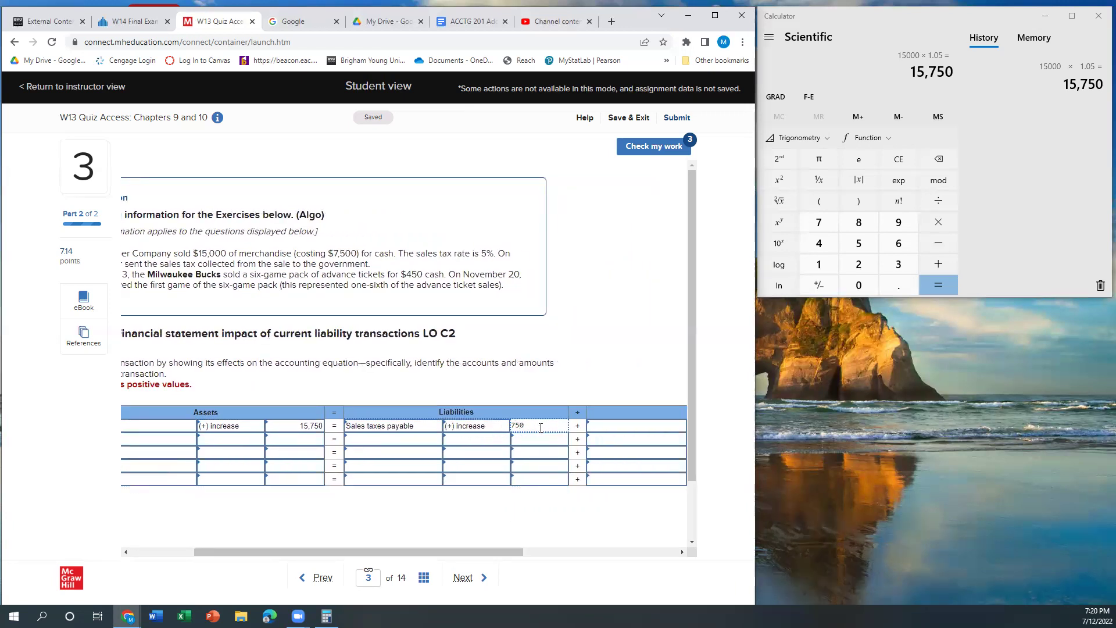
left_click(470, 550)
Step: Choose Sales as the first July 15 equity account
left_click_drag(471, 550, 512, 551)
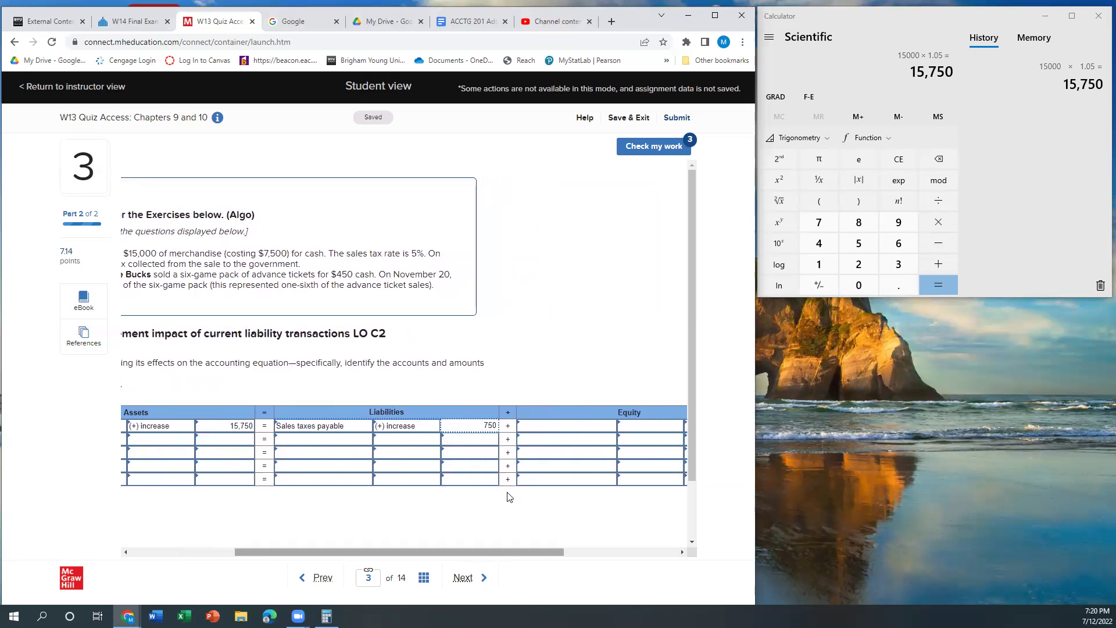
left_click(553, 426)
left_click(611, 426)
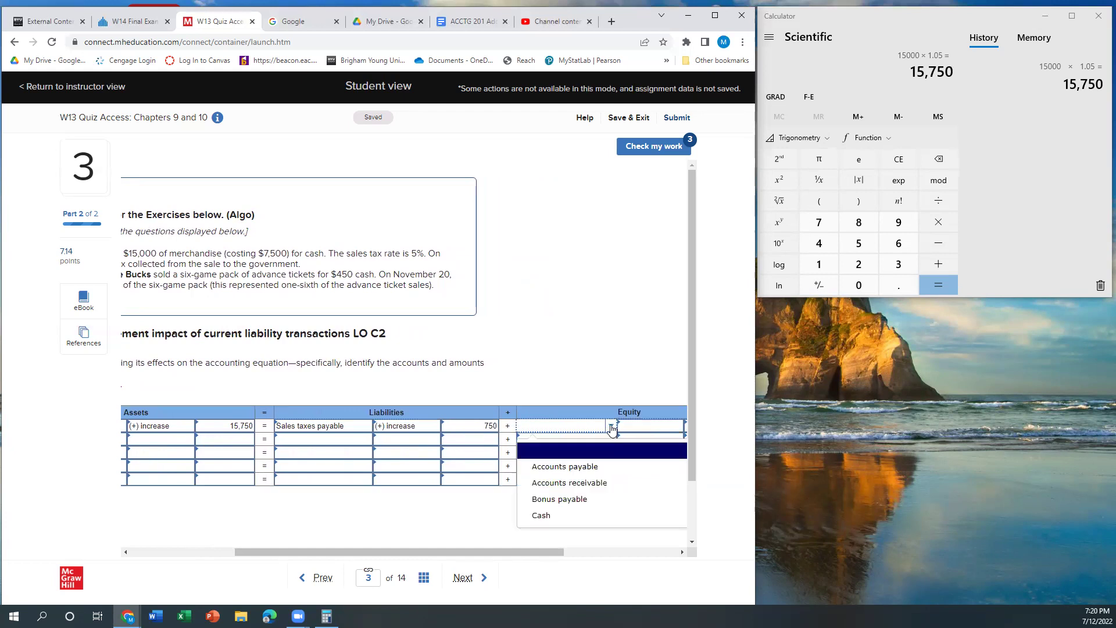
scroll(589, 499, "down", 1)
scroll(586, 501, "down", 1)
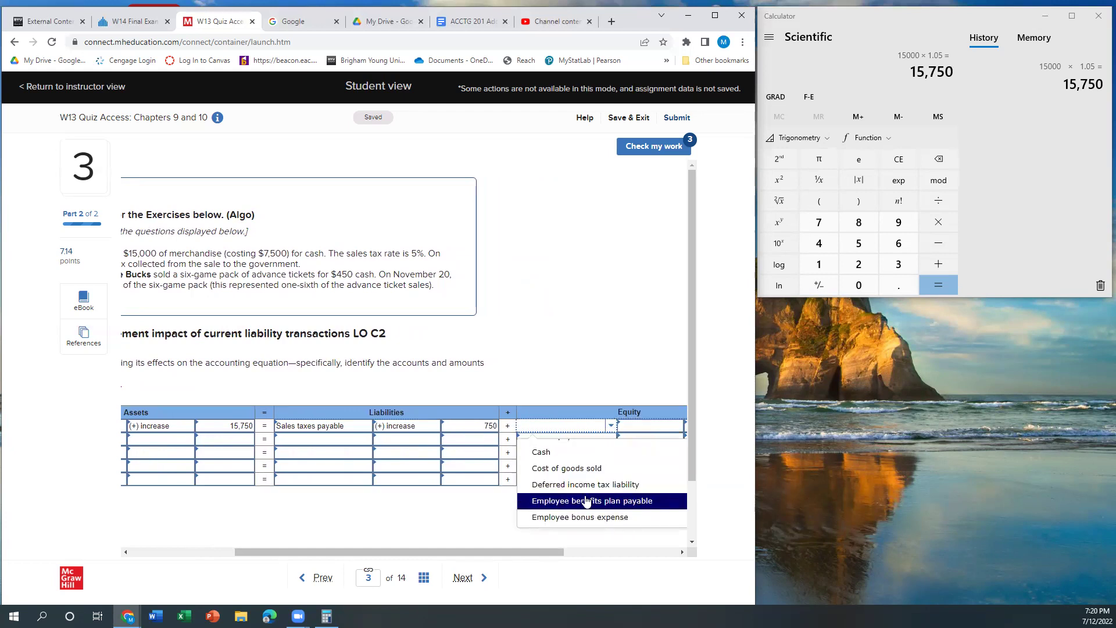
scroll(586, 502, "down", 6)
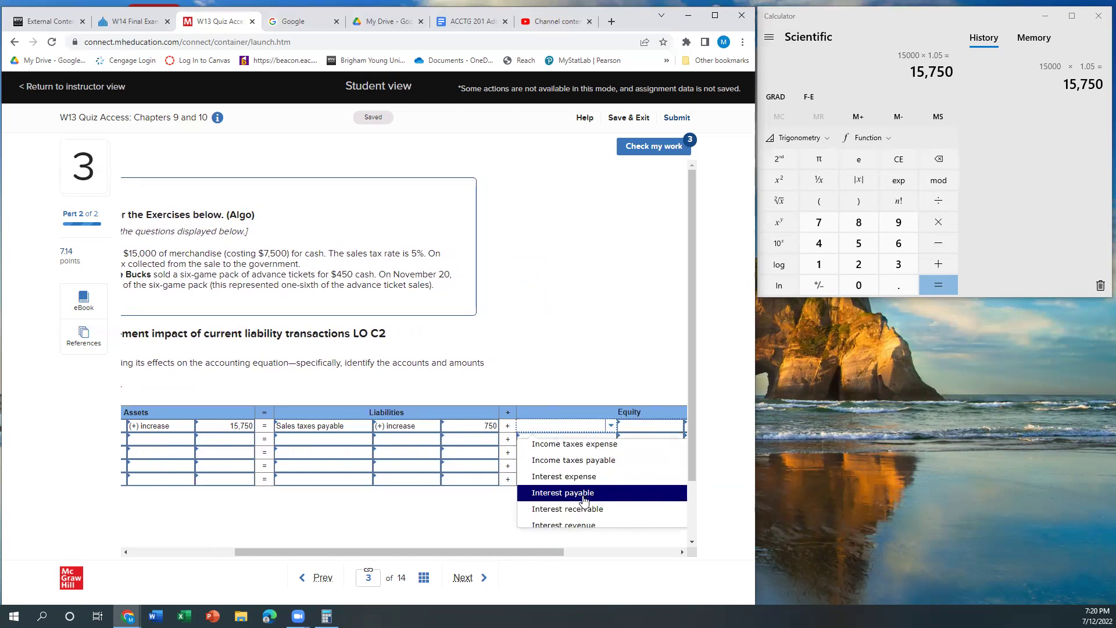
scroll(583, 501, "up", 1)
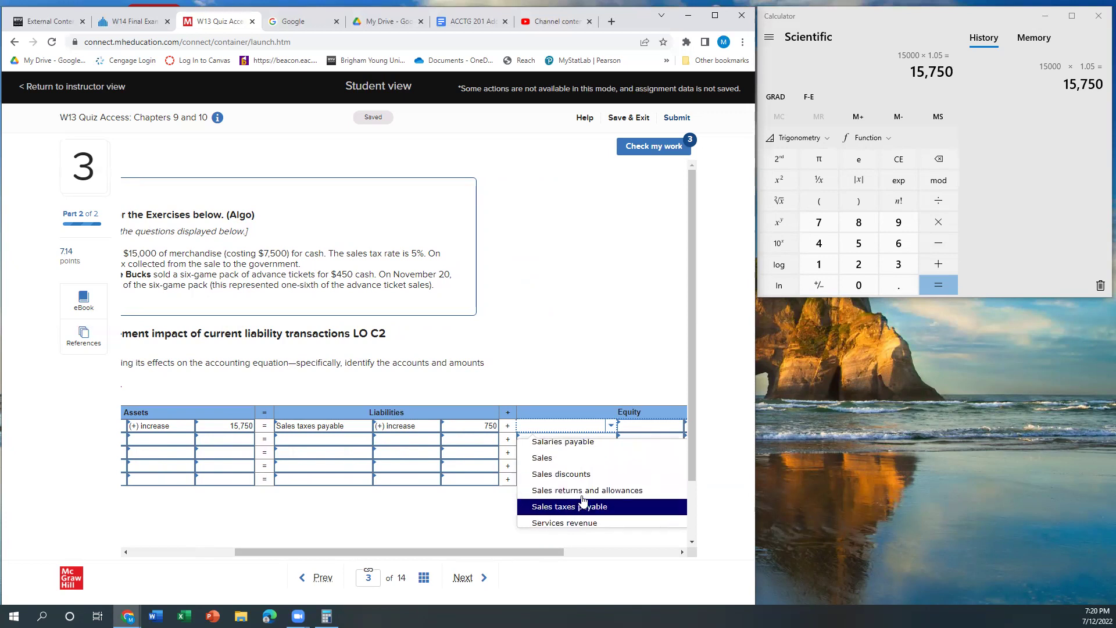
left_click(567, 465)
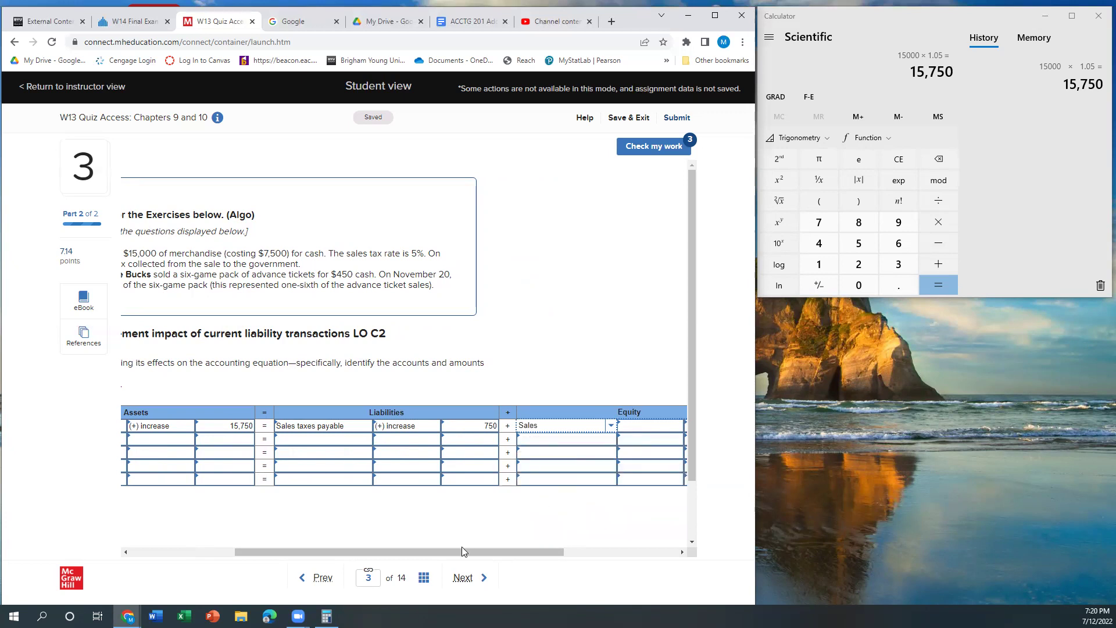
Step: Mark Sales as a (+) increase and type 15000 as its amount
left_click_drag(461, 550, 395, 556)
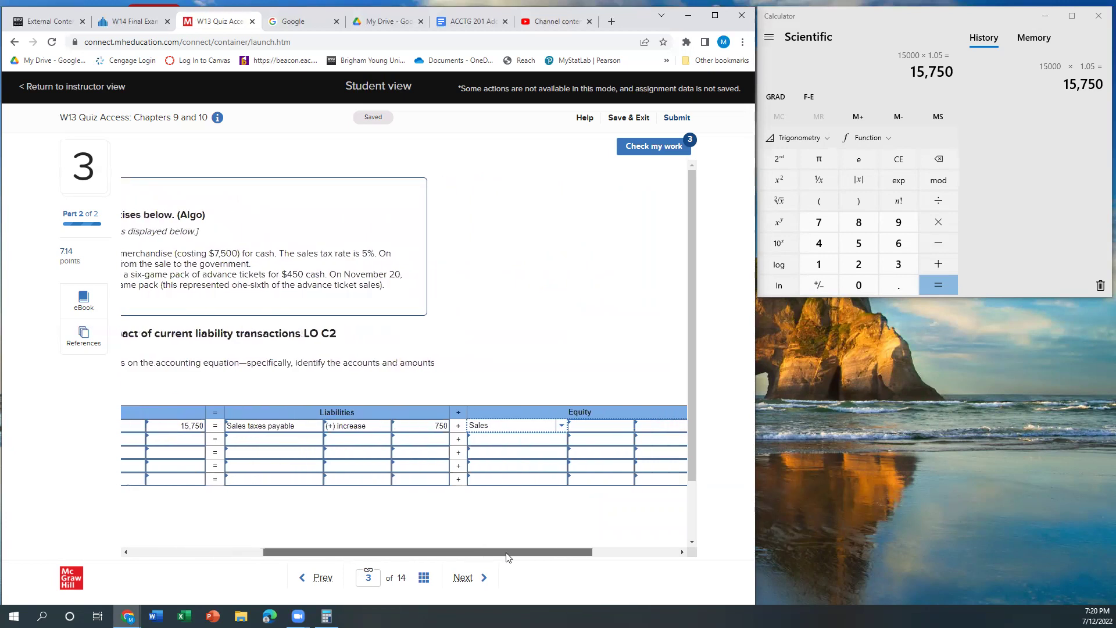
left_click_drag(507, 557, 527, 557)
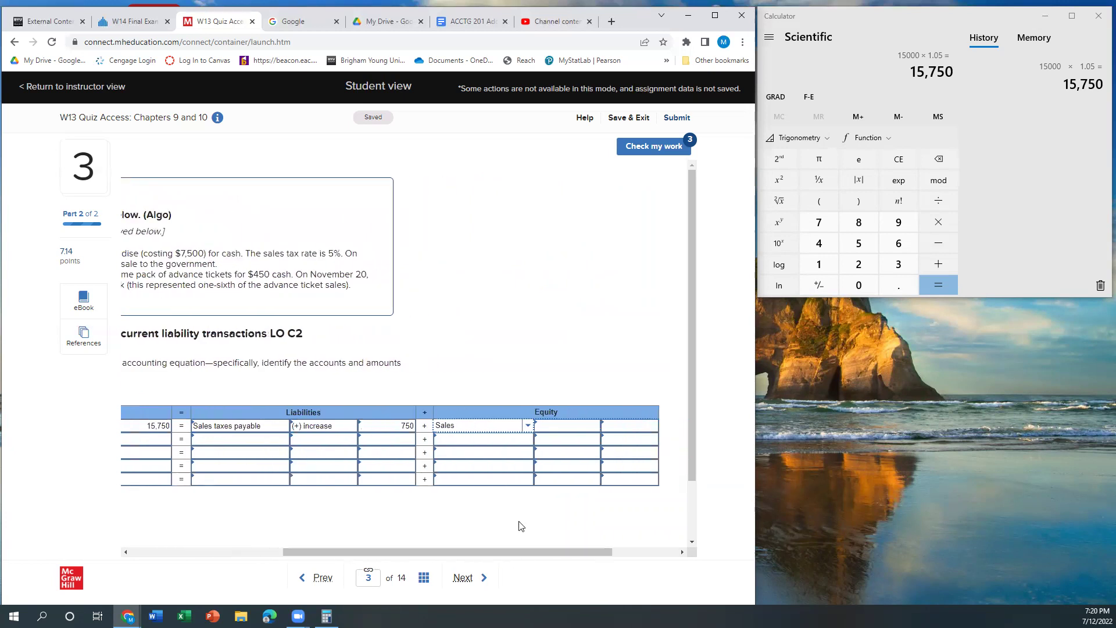
left_click(593, 427)
left_click(581, 468)
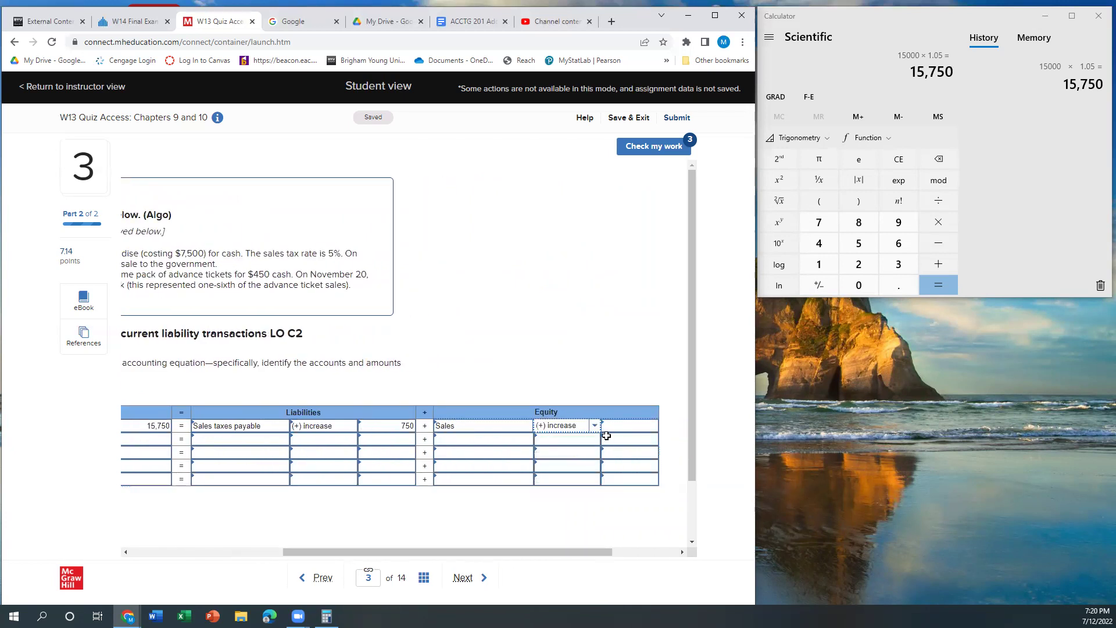
left_click(611, 424)
type("15000")
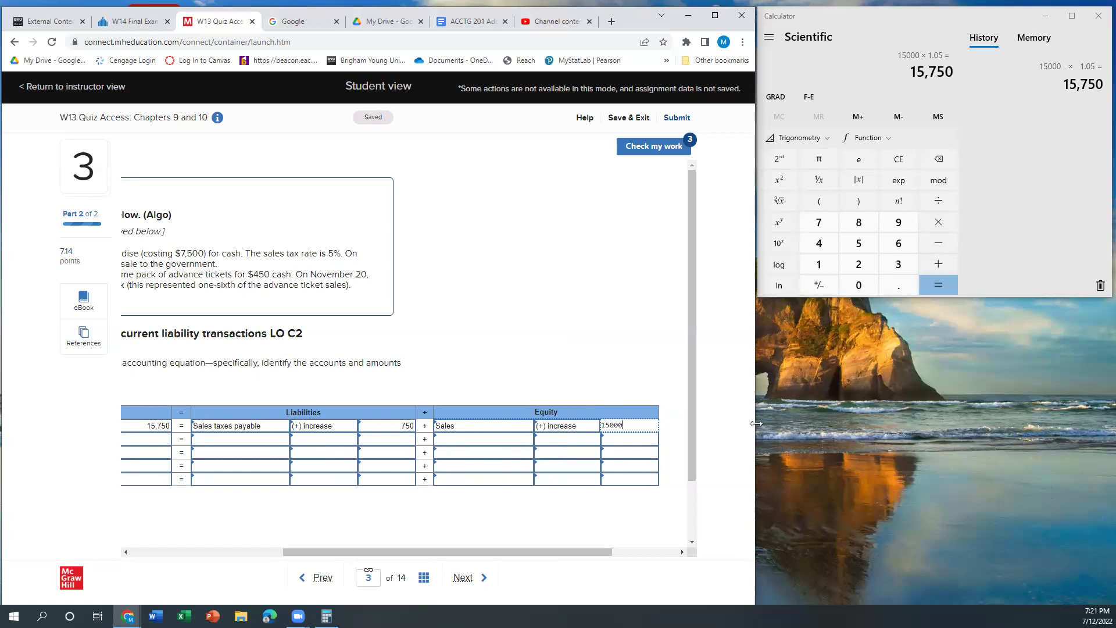
Step: Widen the browser window and scroll the table left to reveal the Date column
left_click_drag(756, 424, 1054, 424)
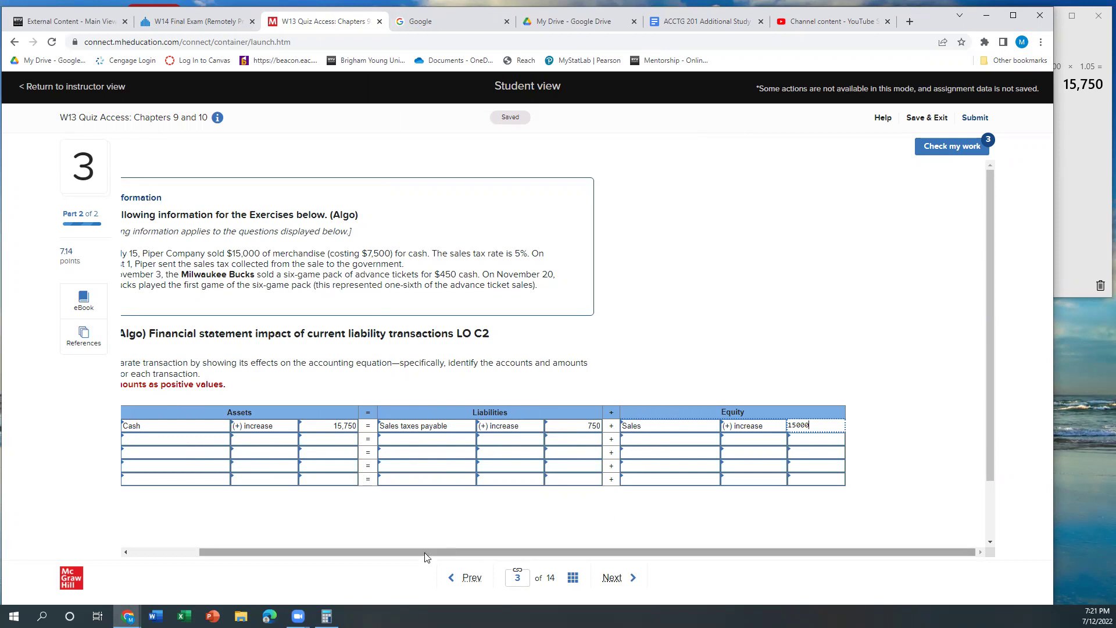
left_click_drag(426, 557, 358, 557)
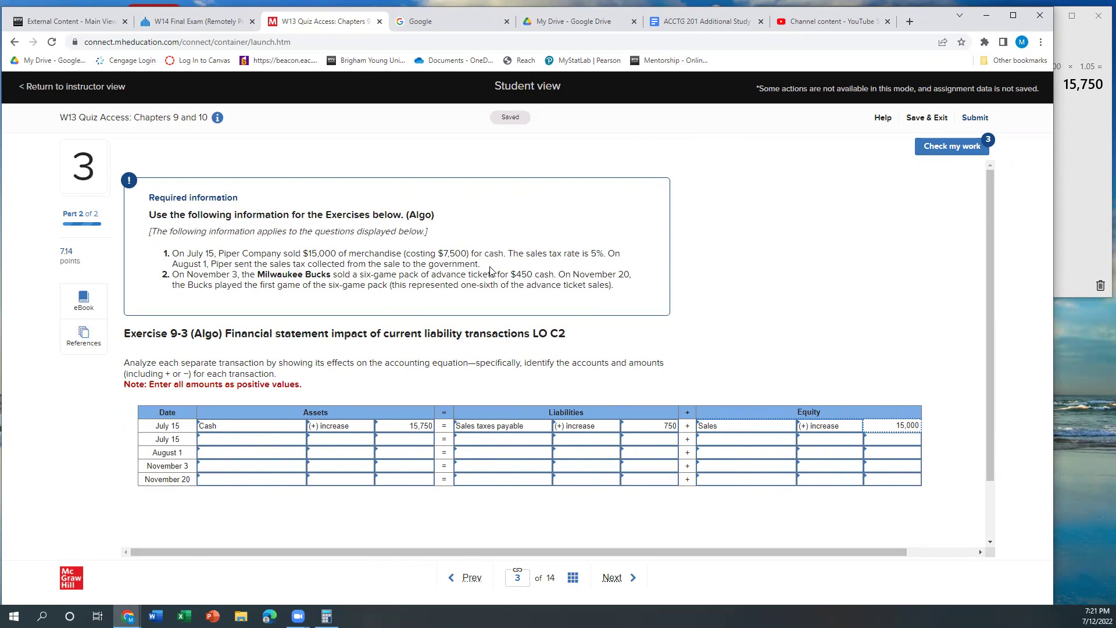
Step: Record Merchandise inventory as a (−) decrease of 7,500 in the second July 15 row
left_click(290, 441)
left_click(299, 439)
scroll(261, 493, "down", 5)
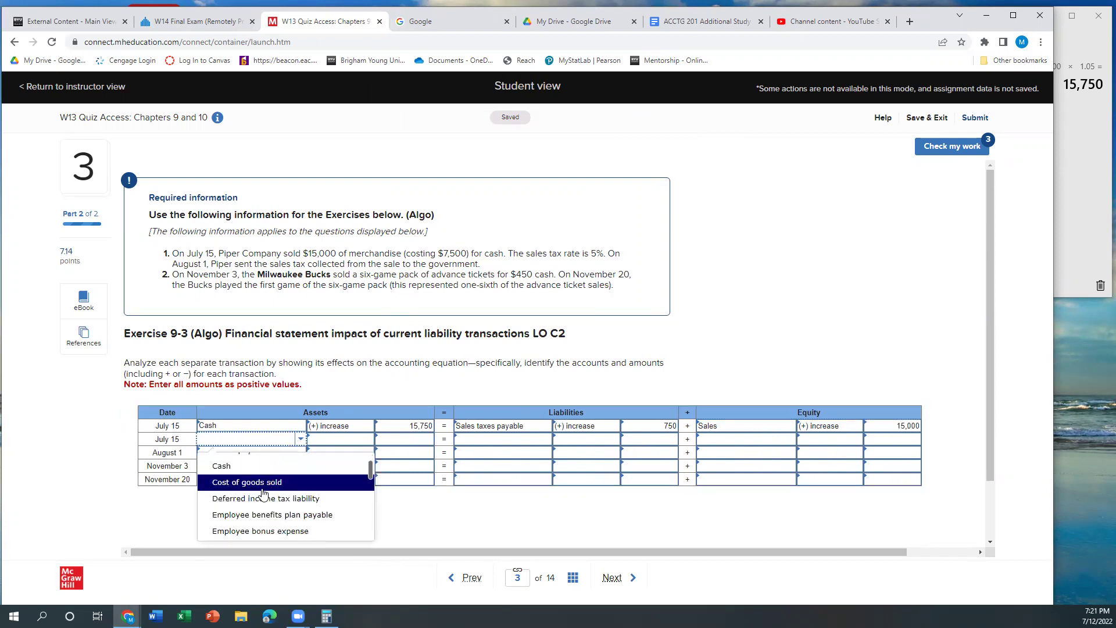
scroll(262, 493, "down", 3)
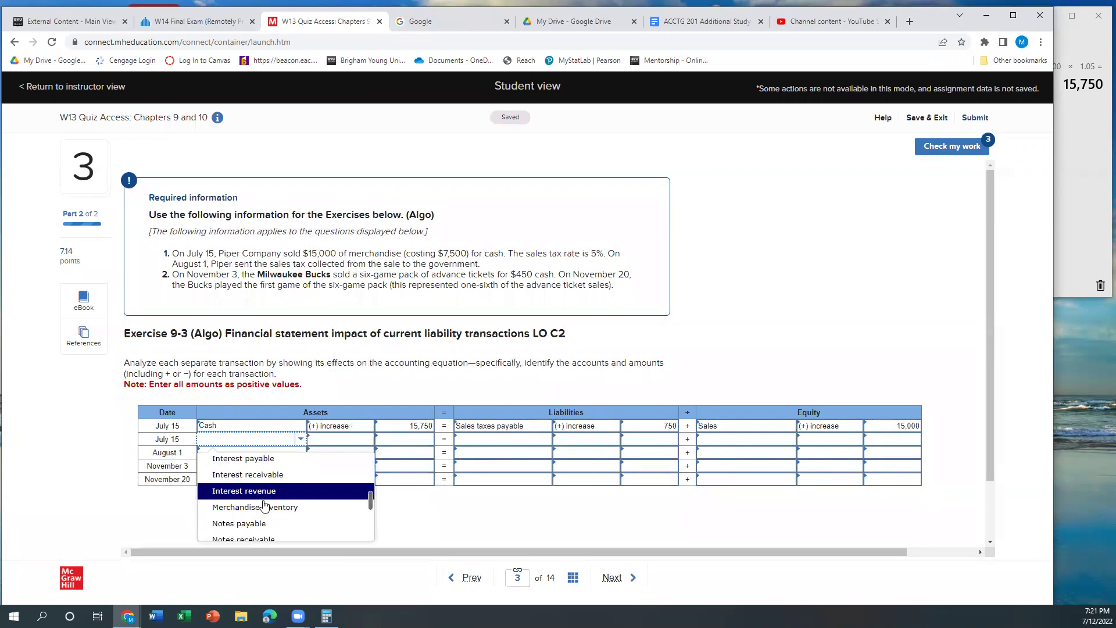
left_click(264, 509)
left_click(354, 440)
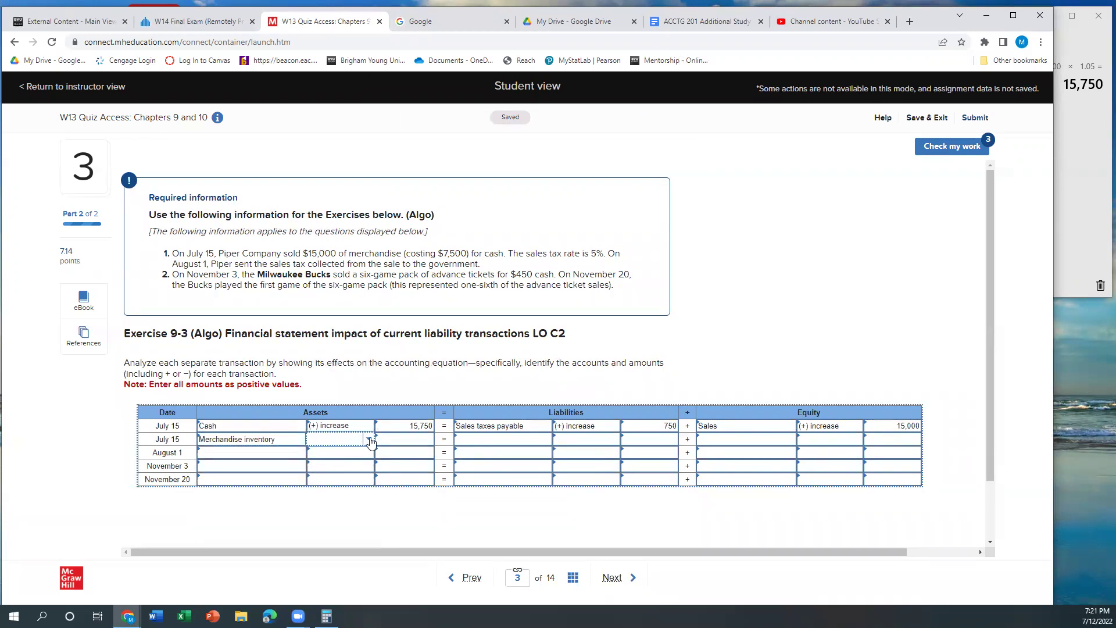
left_click(369, 440)
left_click(356, 496)
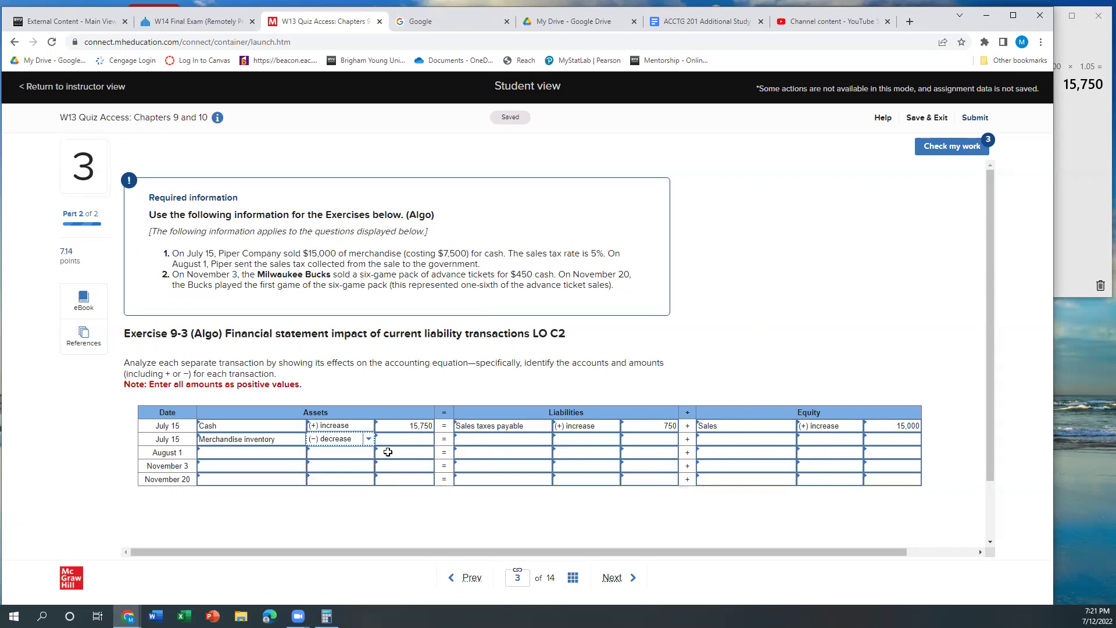
left_click(396, 439)
type("7500")
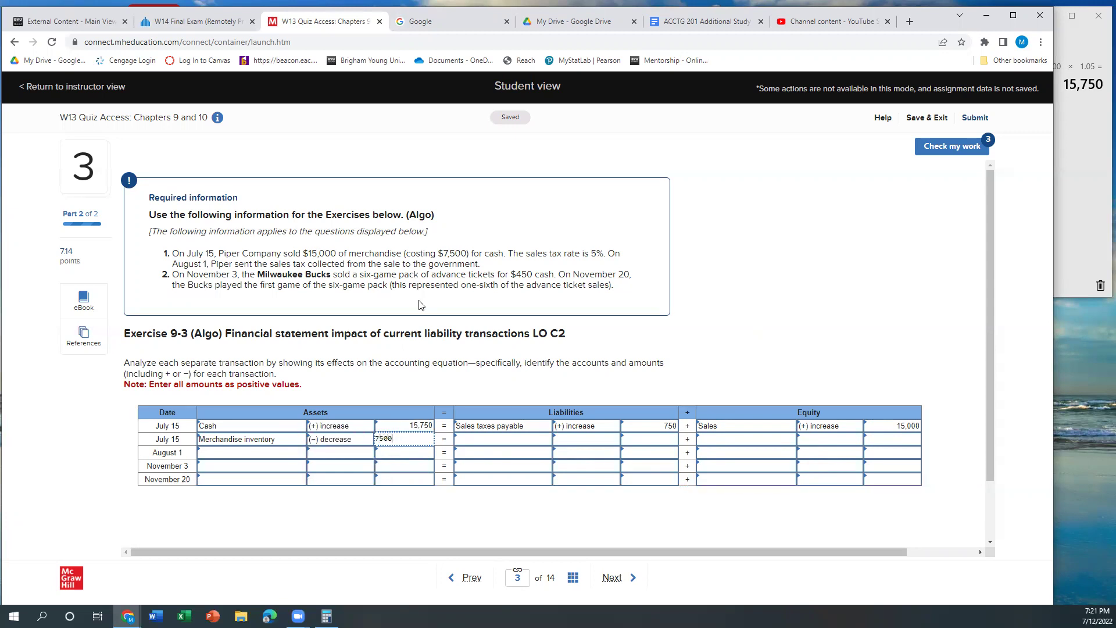
Step: Record Cost of goods sold as a (−) decrease of 7,500 in equity
left_click(726, 439)
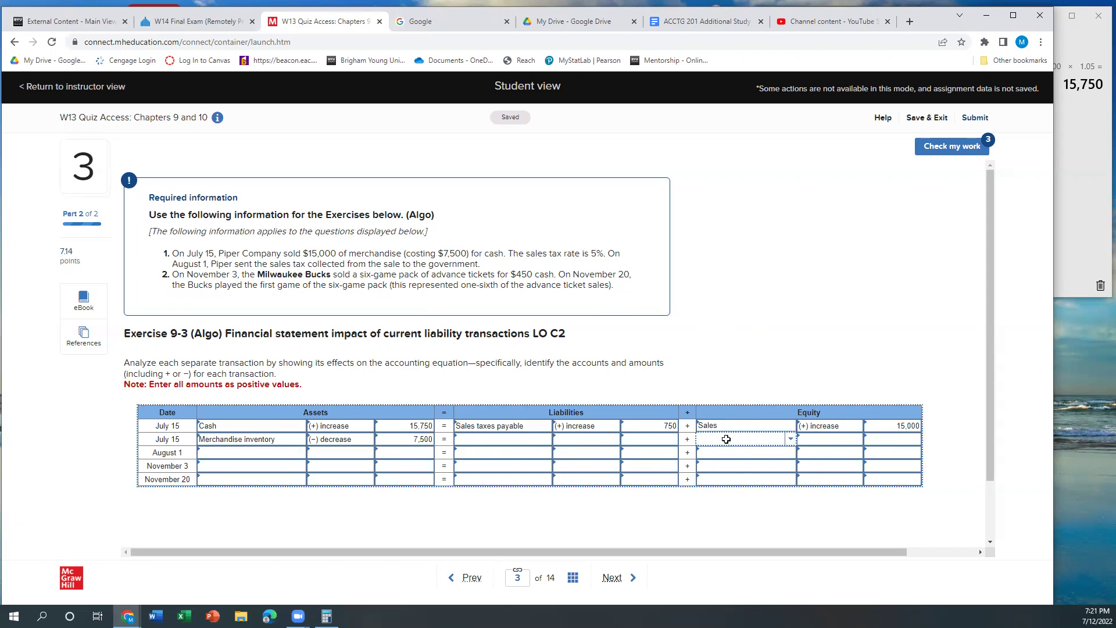
left_click(767, 445)
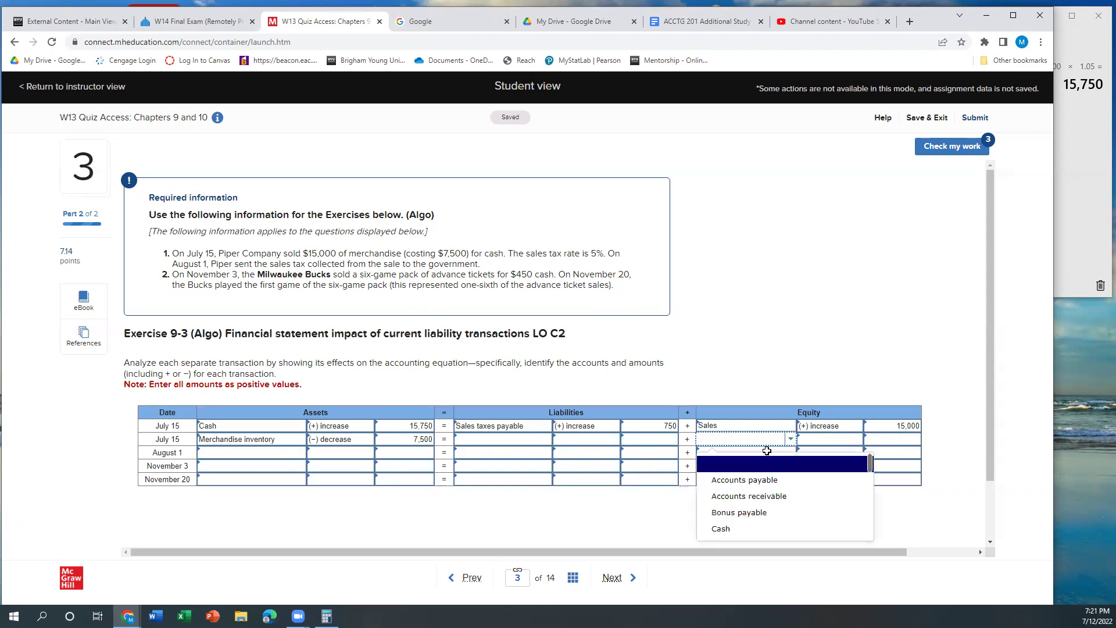
scroll(742, 486, "down", 1)
left_click(744, 497)
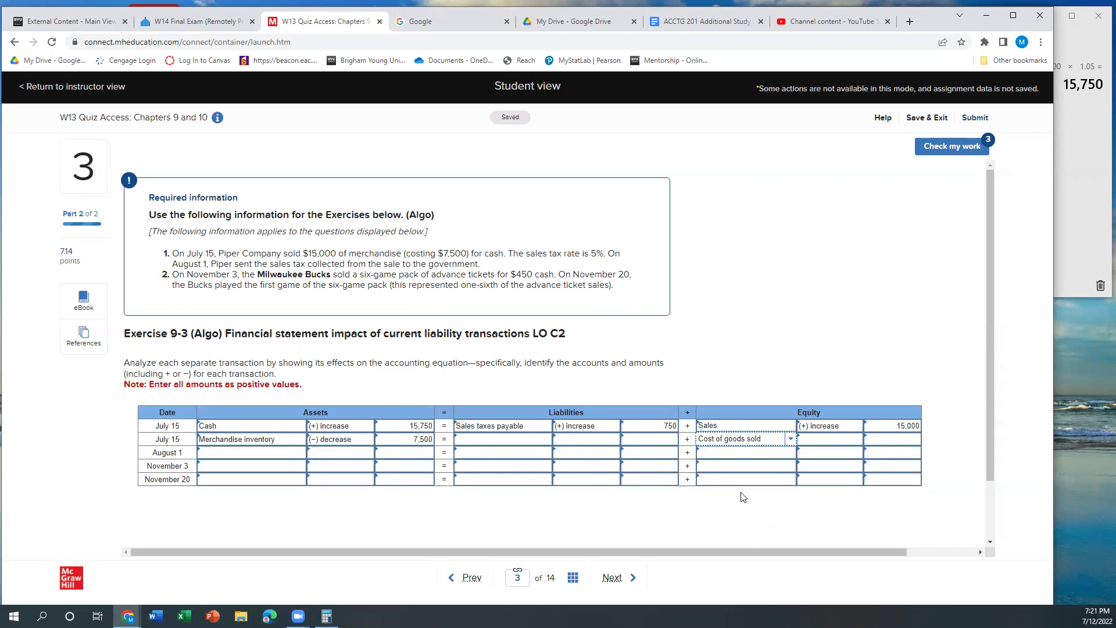
left_click(825, 442)
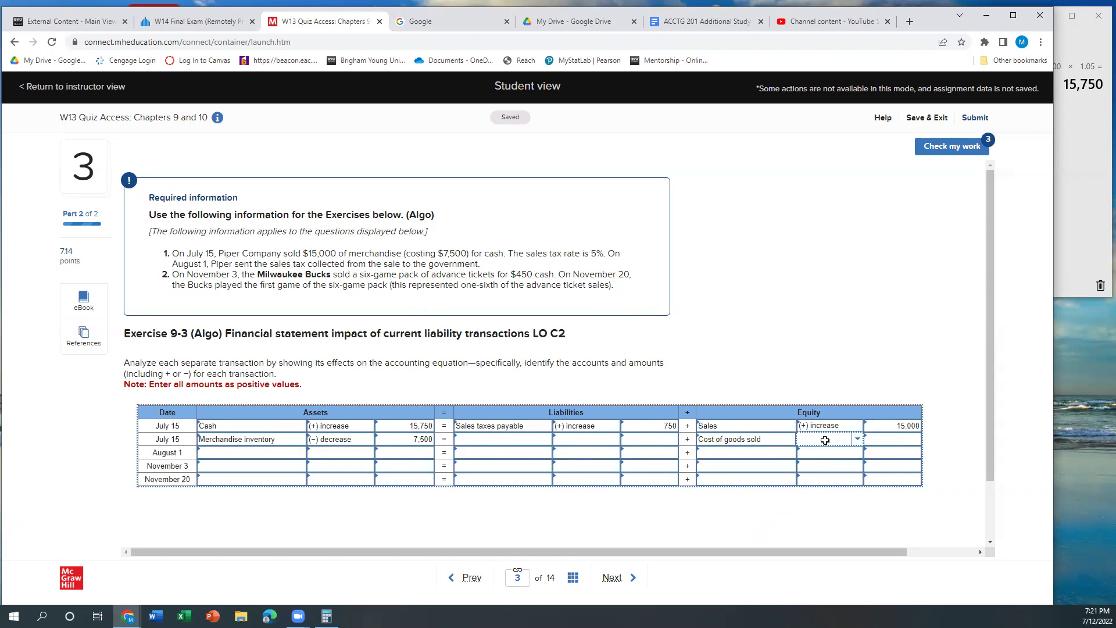
left_click(857, 443)
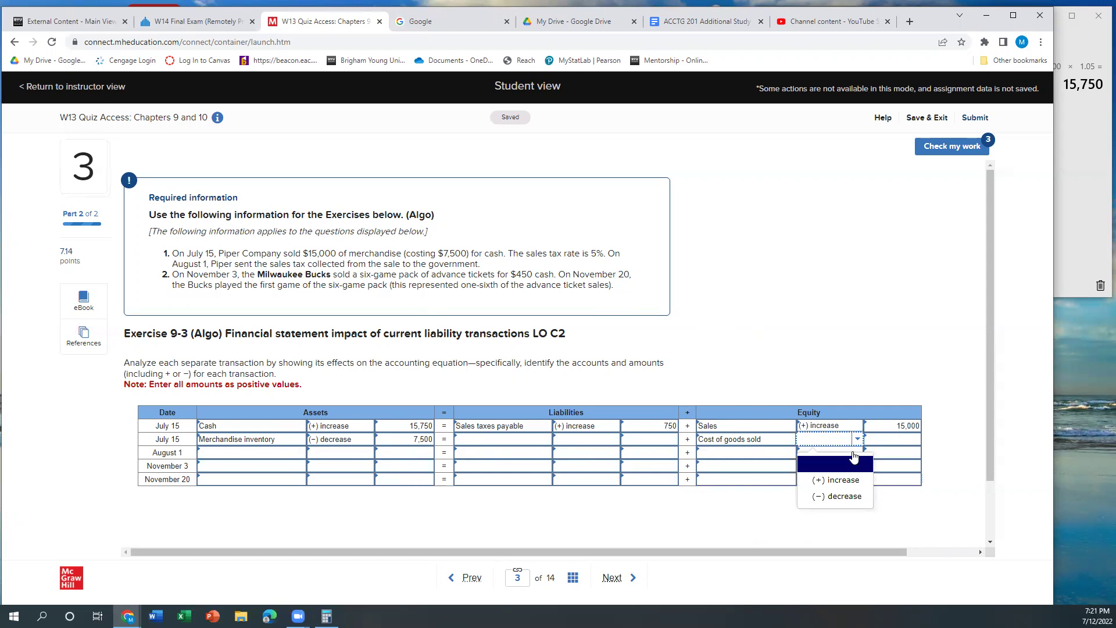
left_click(840, 496)
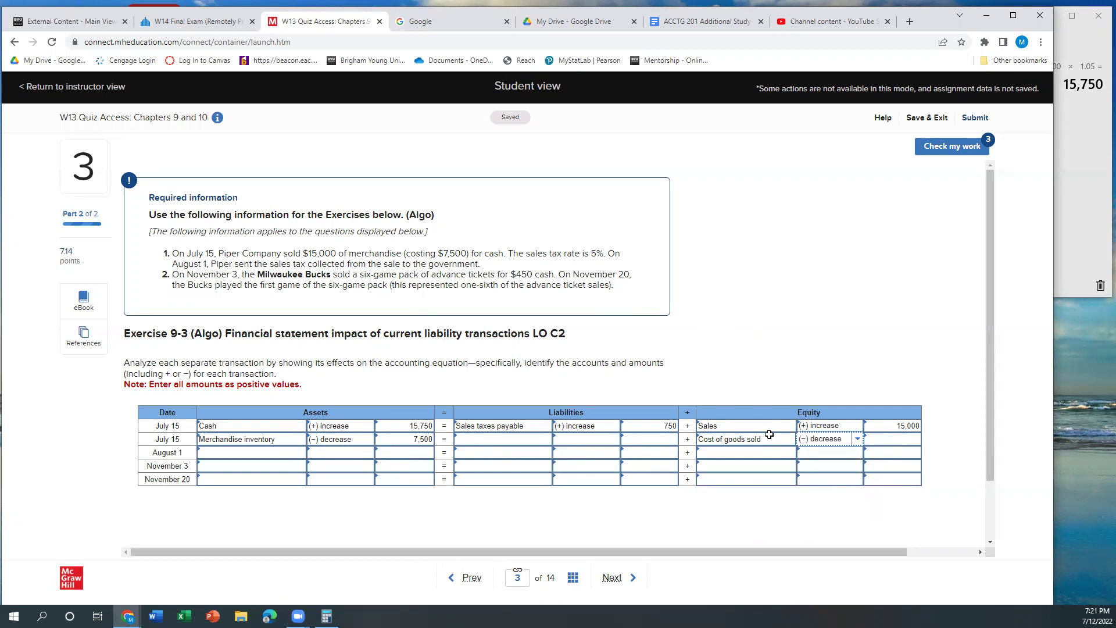
left_click(889, 441)
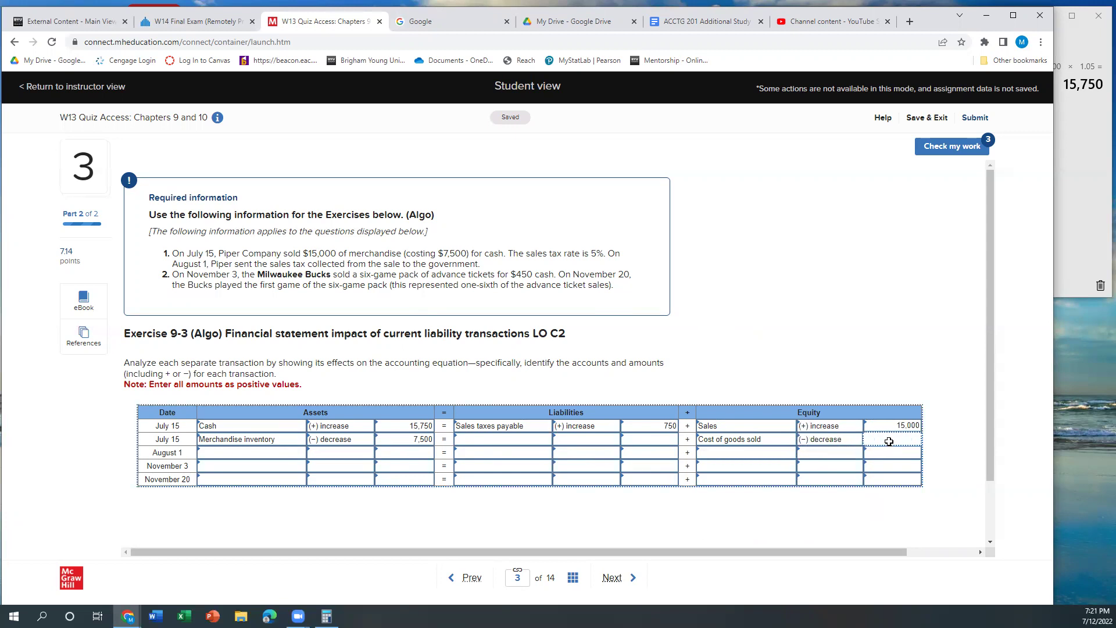
type("7500")
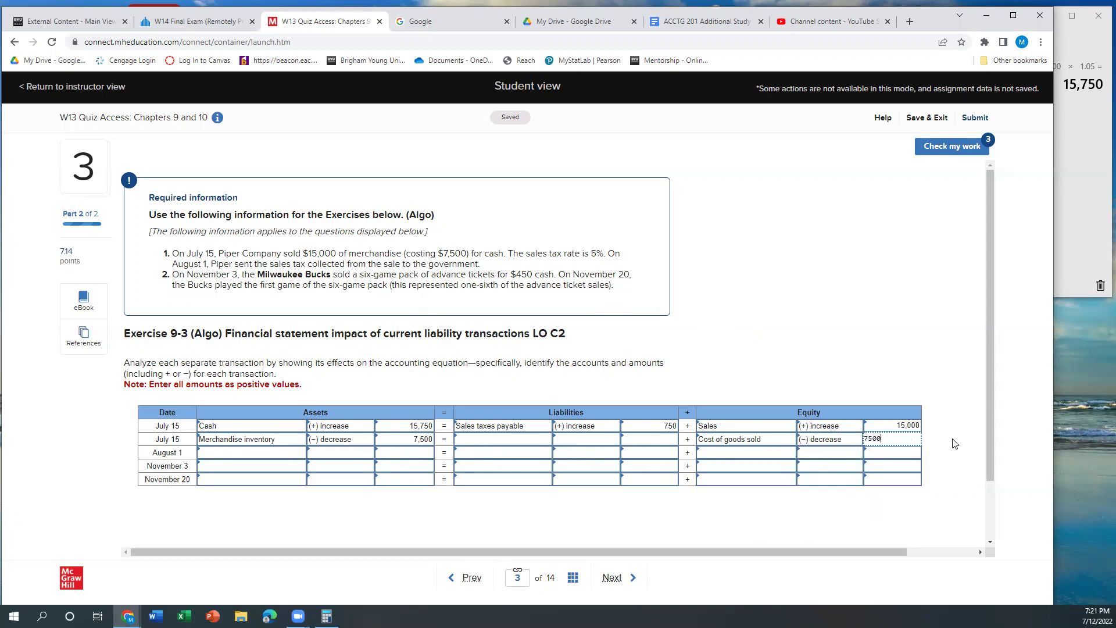
left_click(954, 443)
Step: Record August 1 Cash as a (−) decrease of 750
left_click(243, 454)
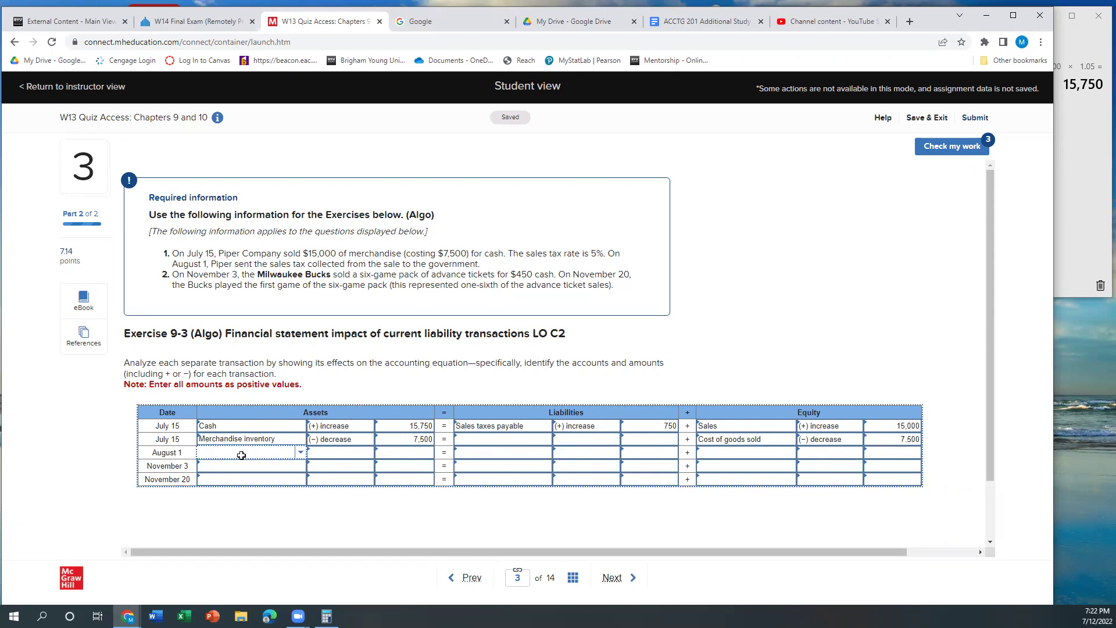
left_click(299, 454)
left_click(273, 544)
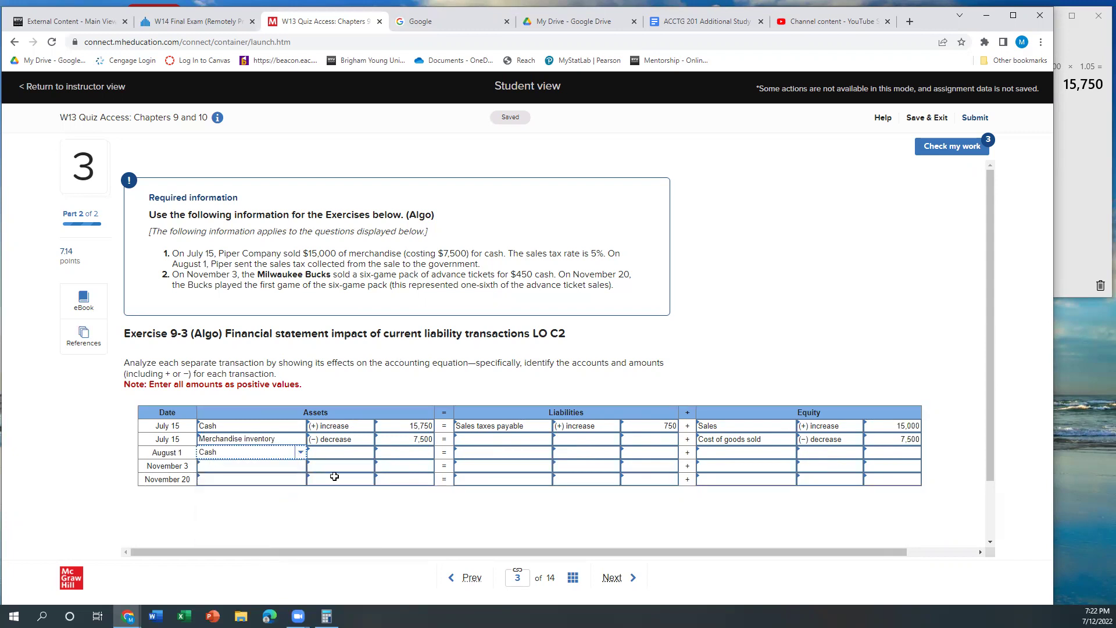
left_click(342, 455)
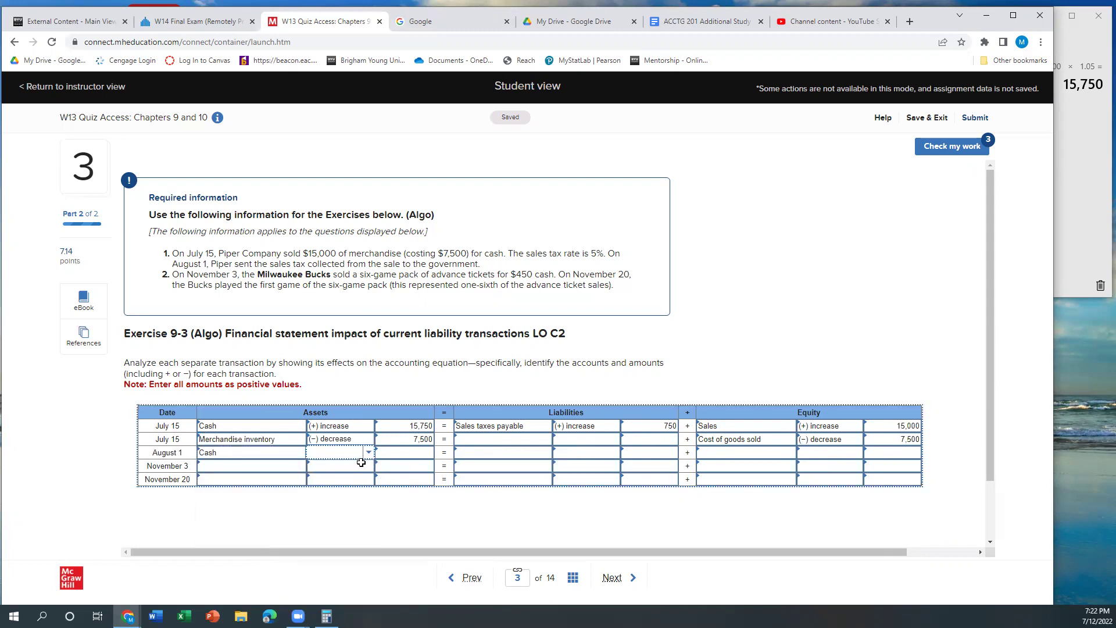
left_click(369, 452)
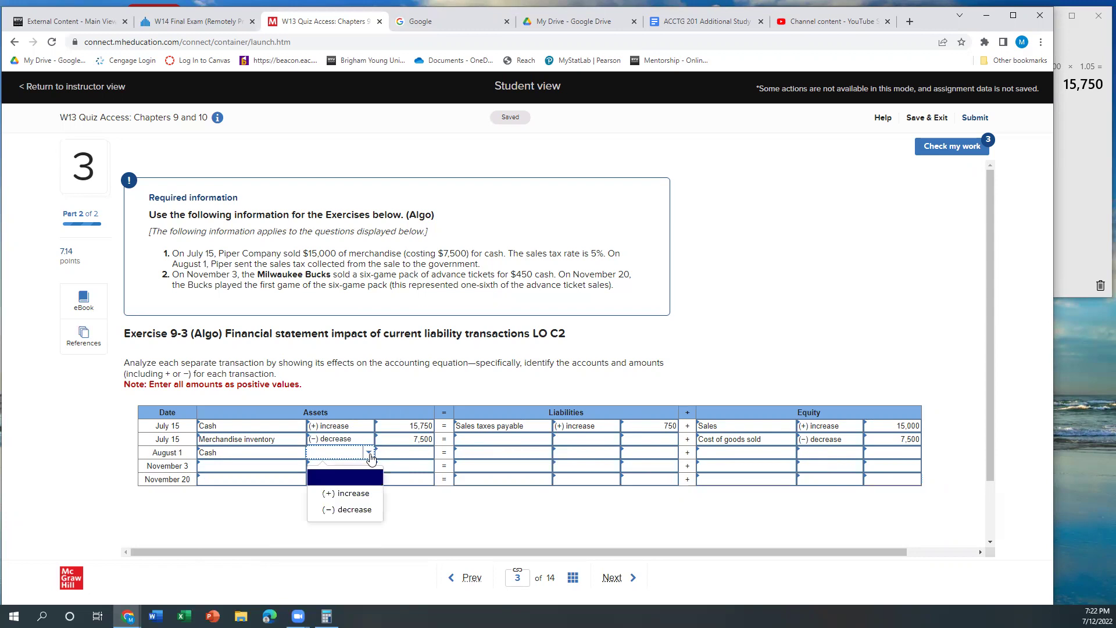
left_click(355, 522)
left_click(424, 454)
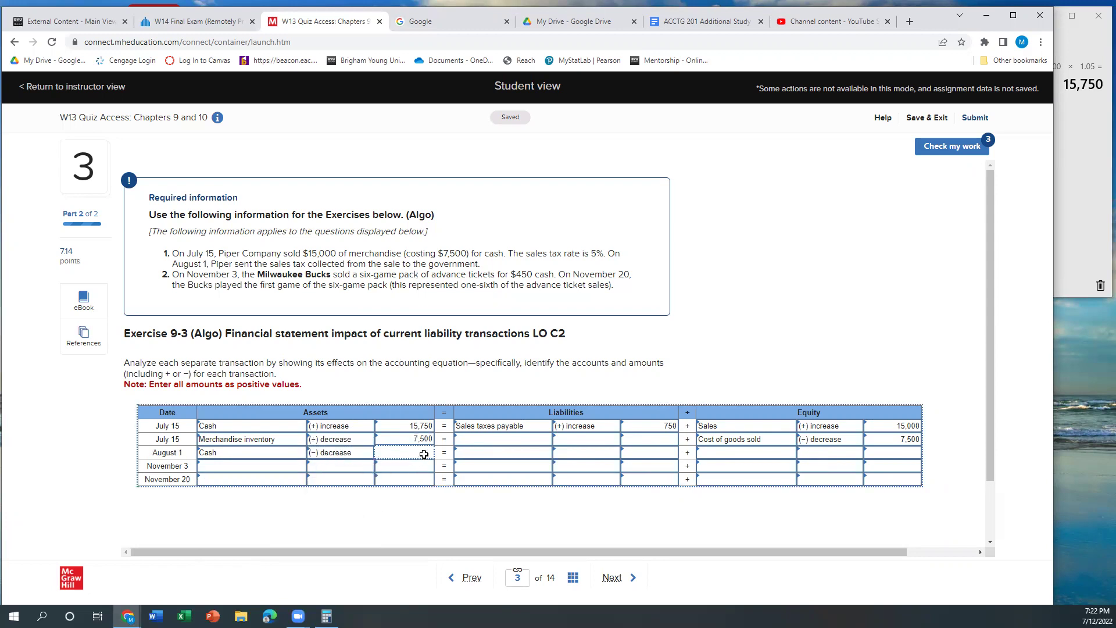
type("7")
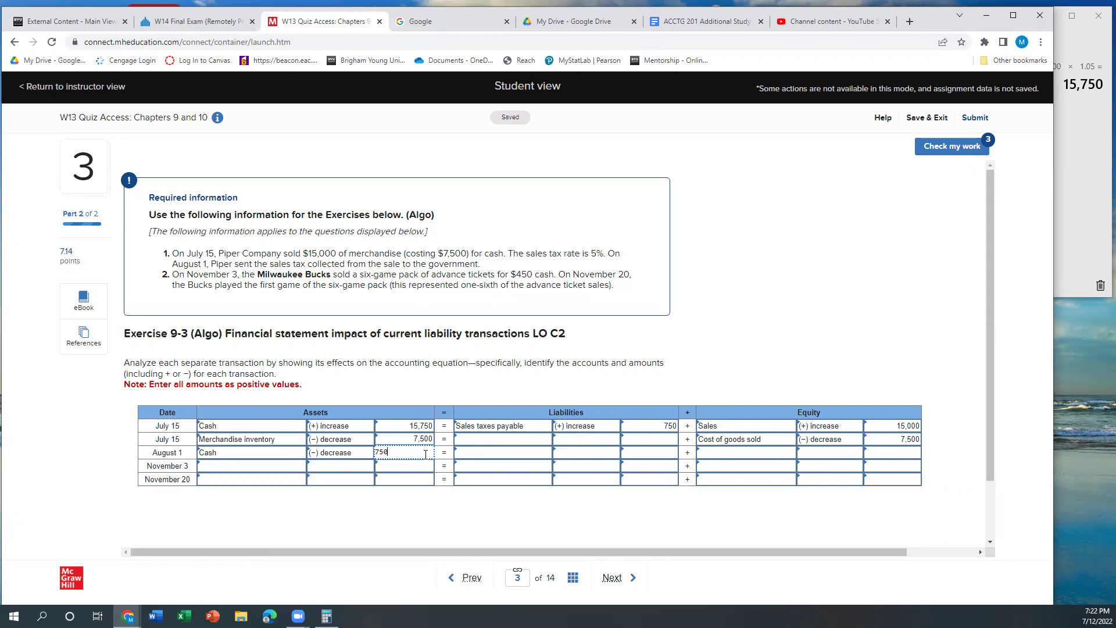
type("50")
Step: Record Sales taxes payable as a (−) decrease of 750 for August 1
left_click(546, 454)
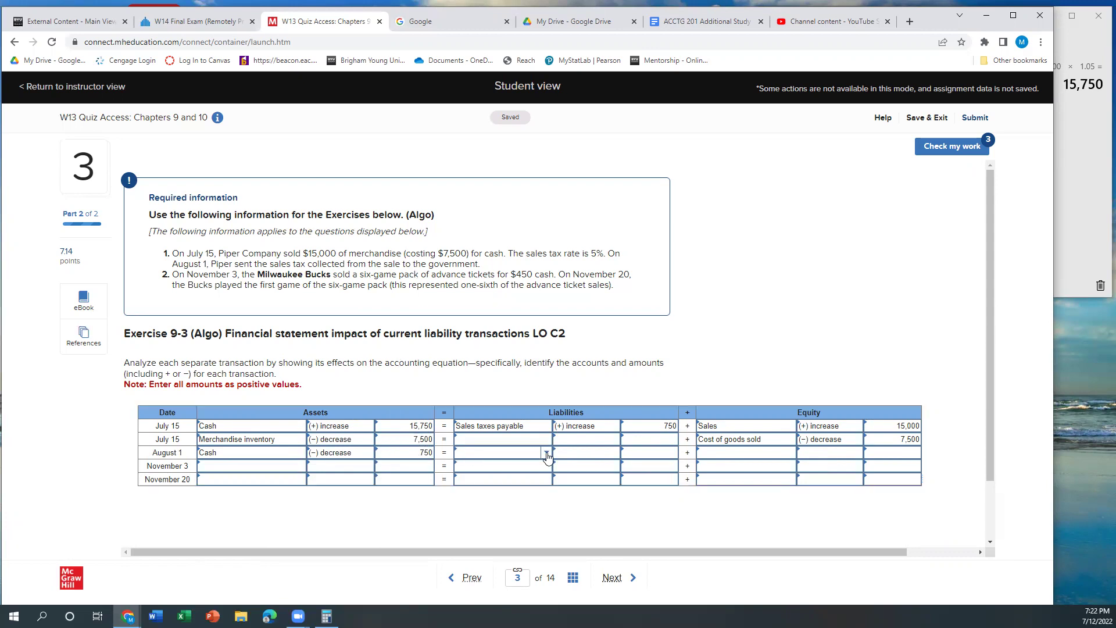
scroll(524, 511, "down", 6)
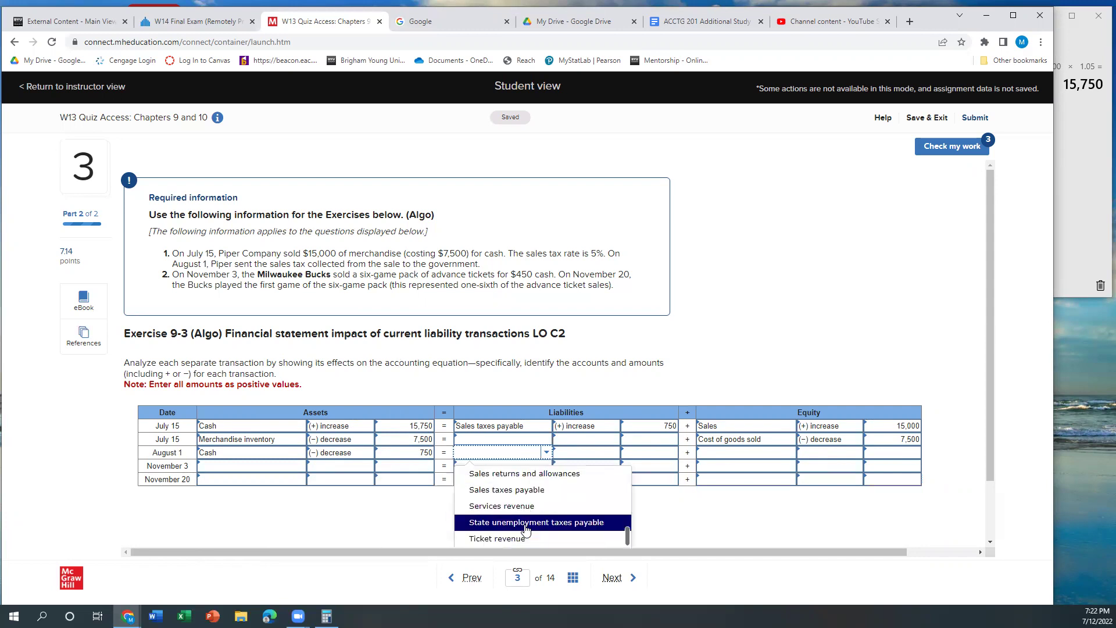
left_click(523, 492)
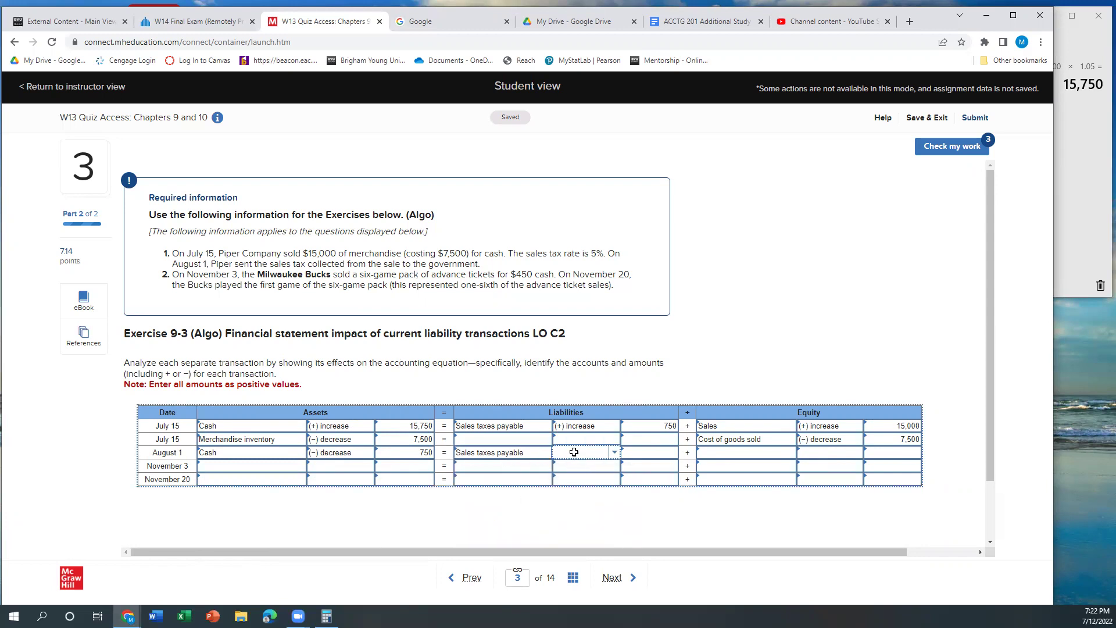
left_click(613, 456)
left_click(602, 508)
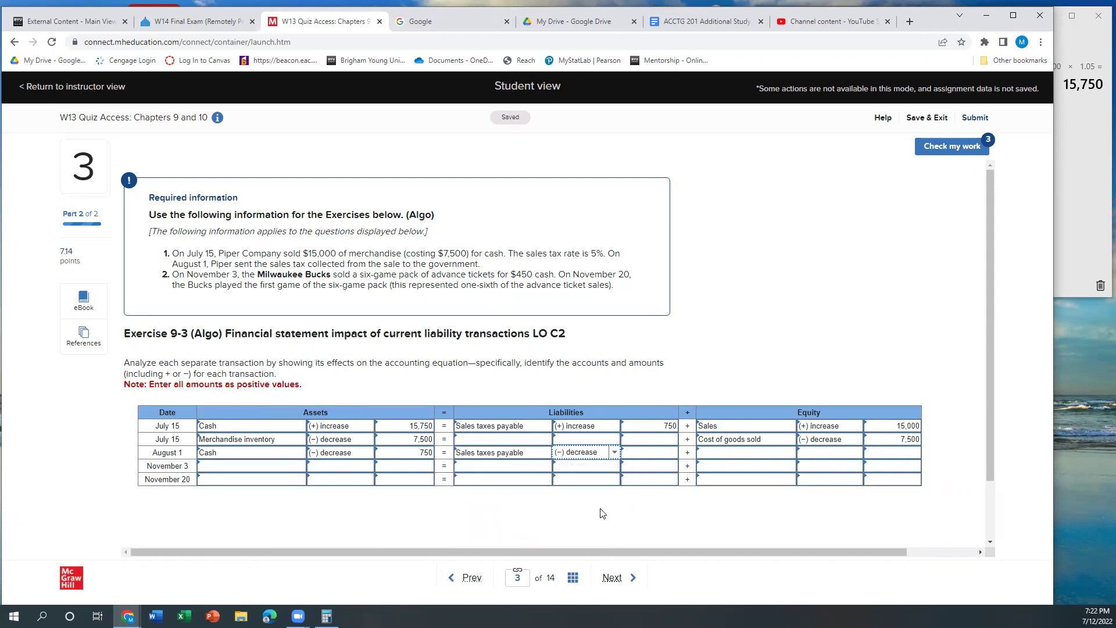
left_click(628, 453)
type("7")
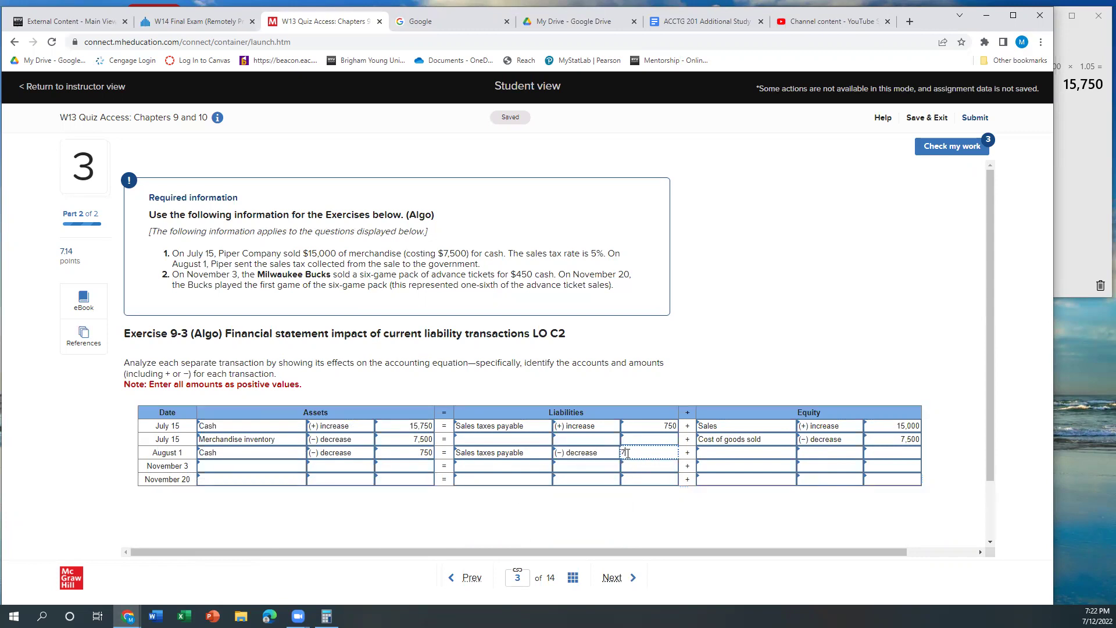
type("50")
Step: Commit the 750 Sales taxes payable amount in the August 1 row
left_click(777, 366)
Step: Record November 3 Cash as a (+) increase of 450
left_click(278, 469)
left_click(298, 470)
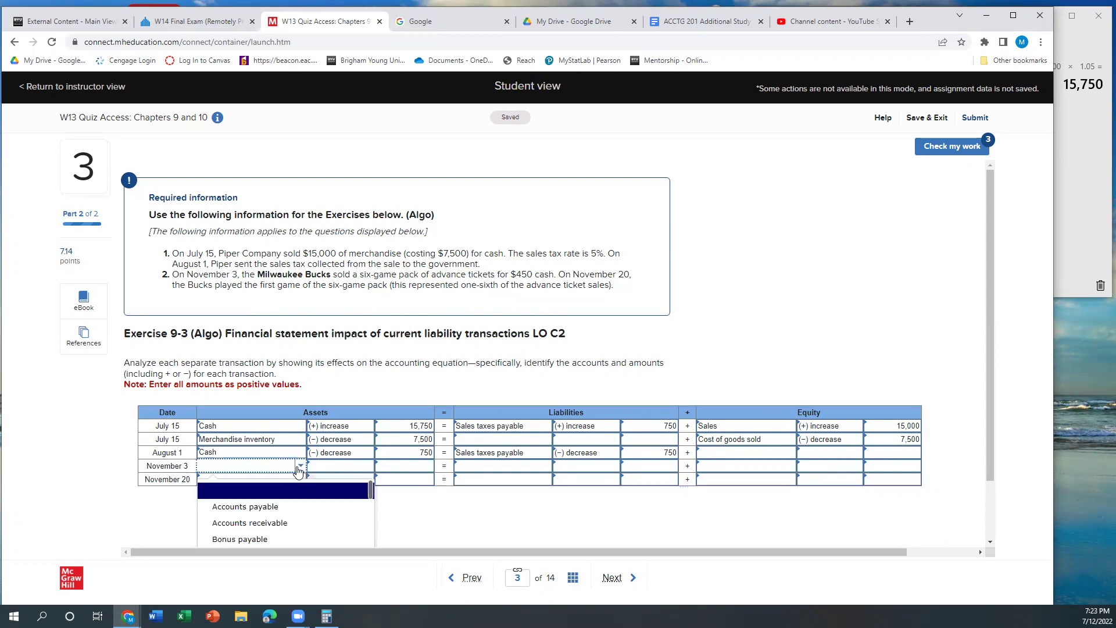
scroll(282, 504, "down", 2)
left_click(269, 493)
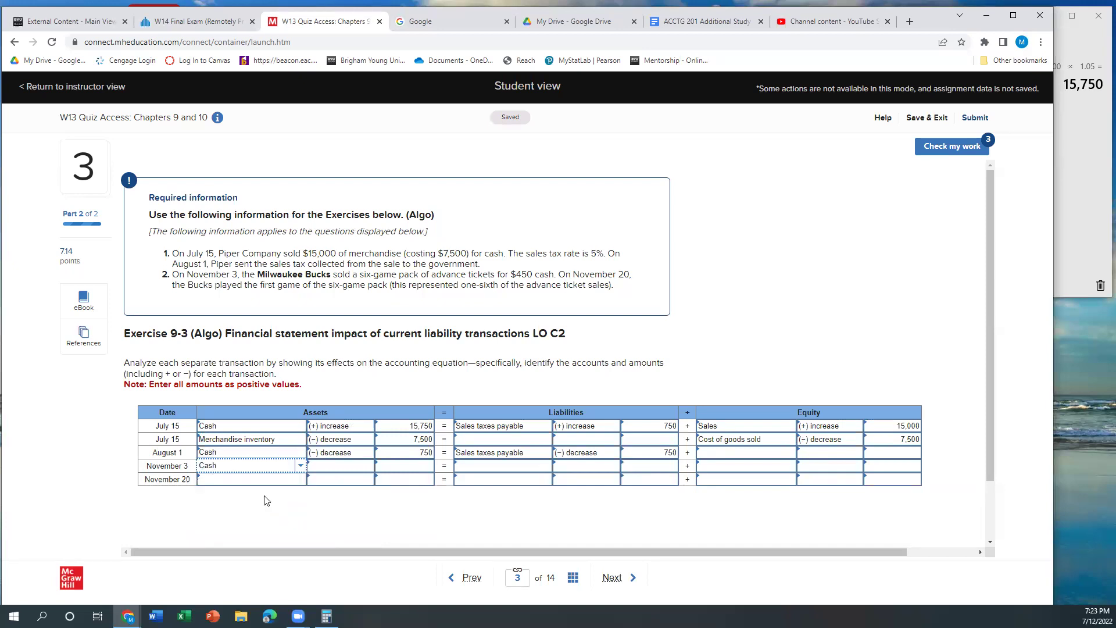
left_click(323, 467)
left_click(367, 469)
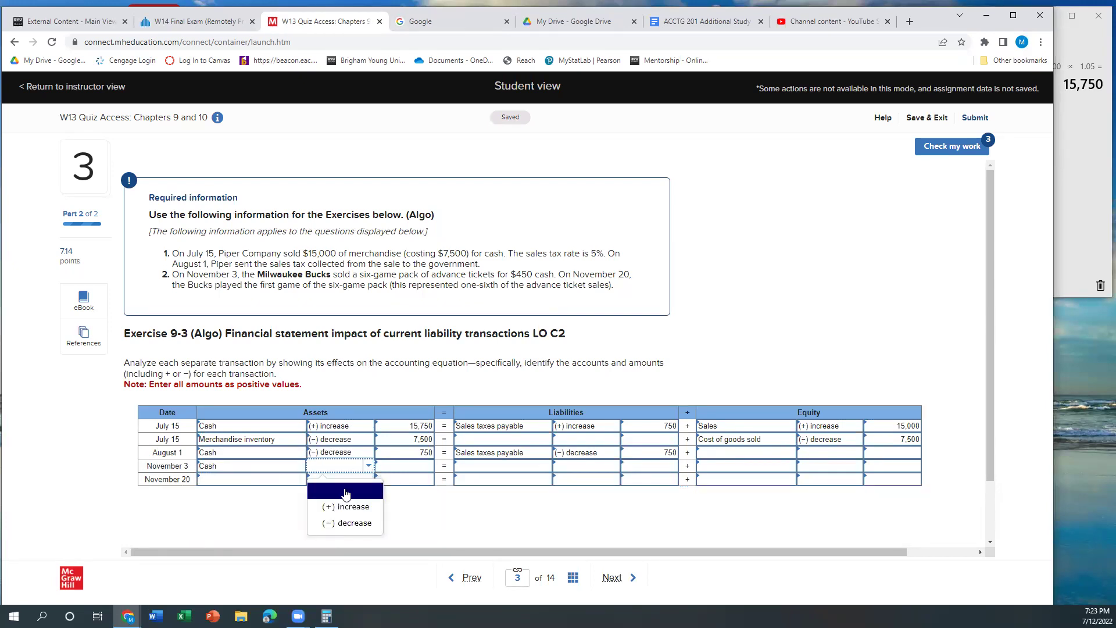
left_click(344, 504)
left_click(390, 466)
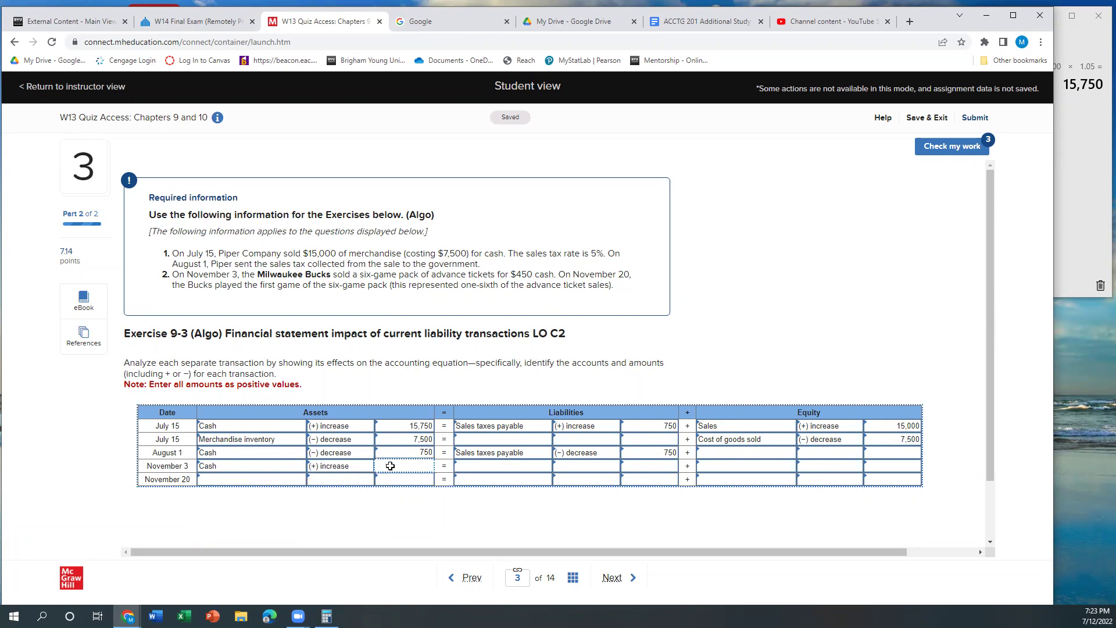
type("450")
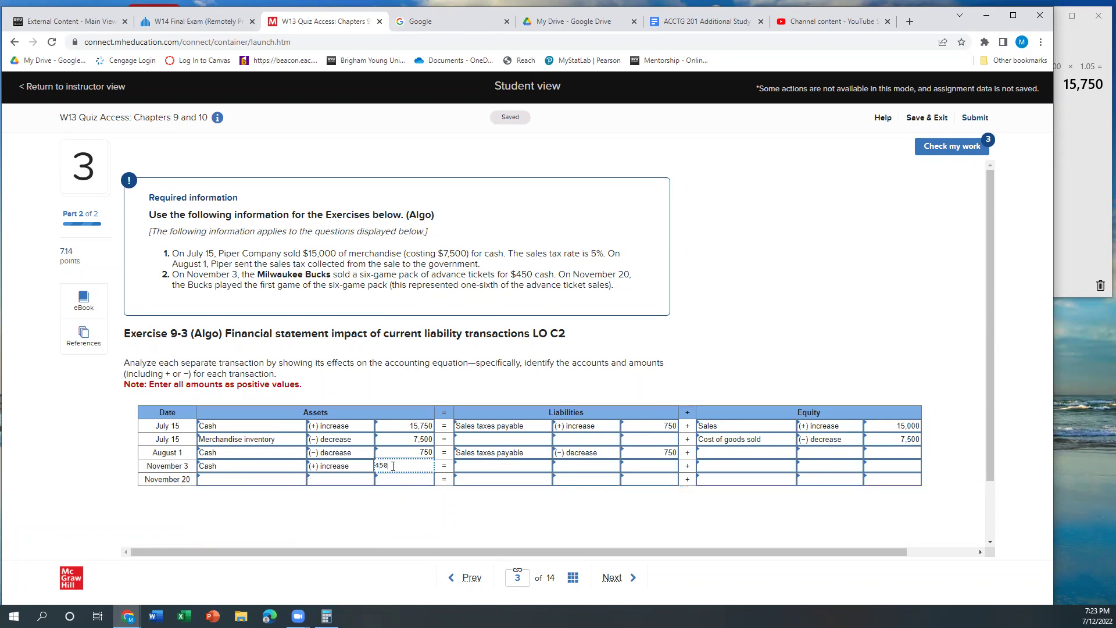
Step: Record Unearned ticket revenue as a (+) increase of 450 in liabilities
left_click(545, 469)
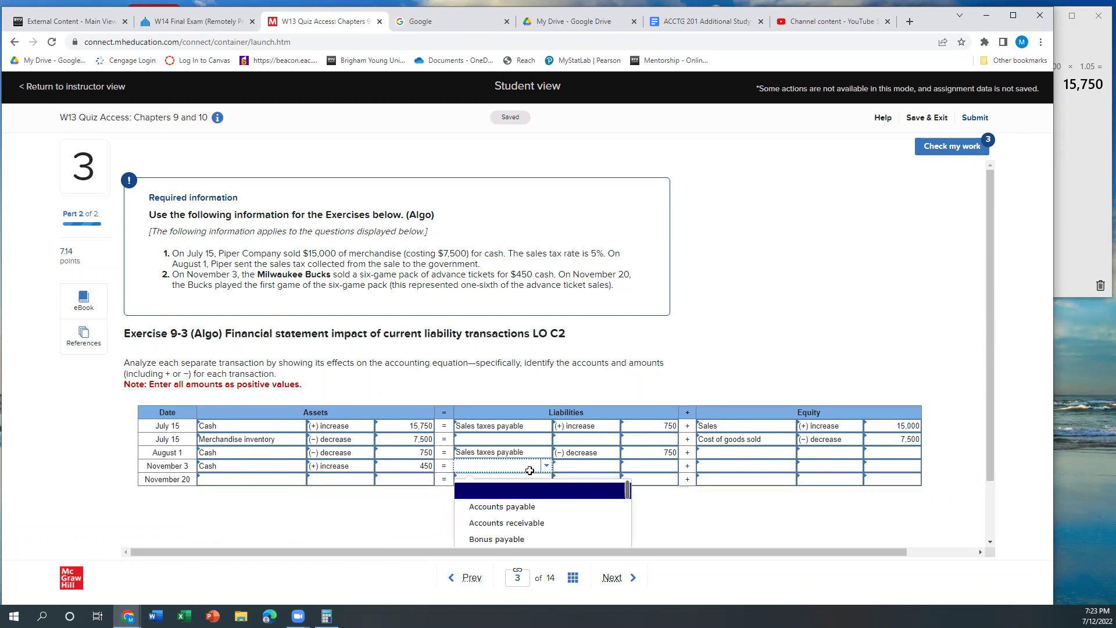
scroll(531, 511, "down", 10)
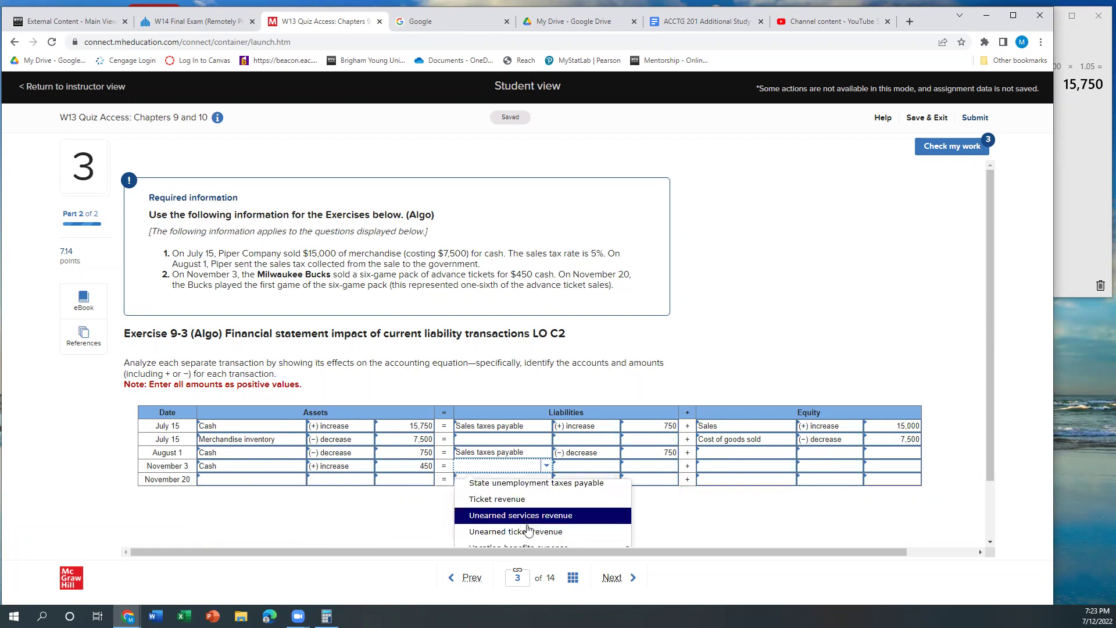
left_click(544, 532)
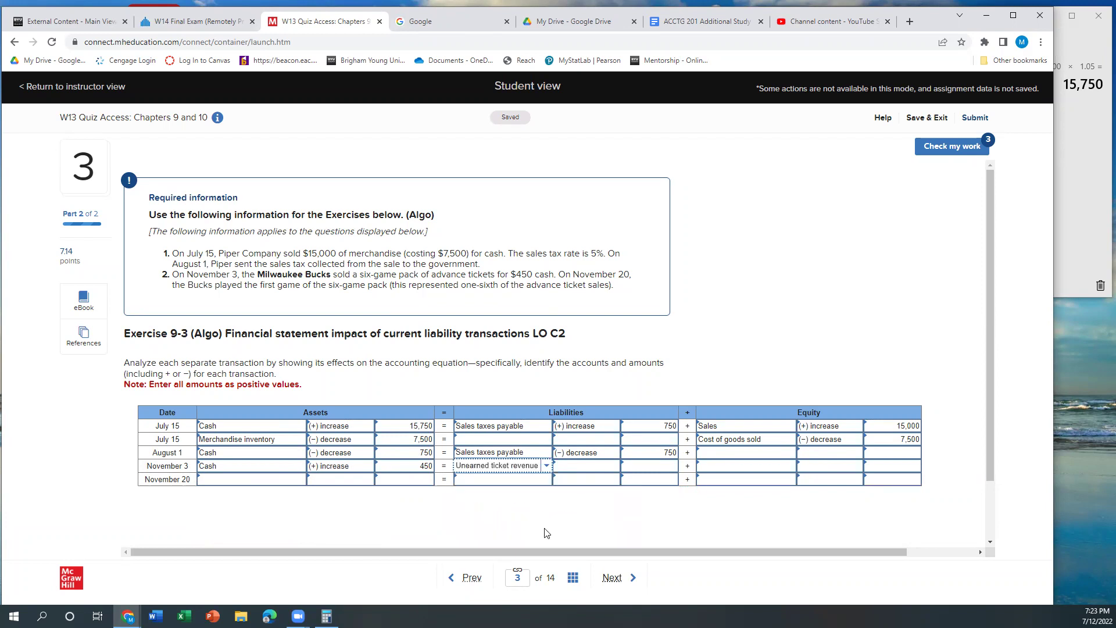
left_click(603, 465)
left_click(614, 466)
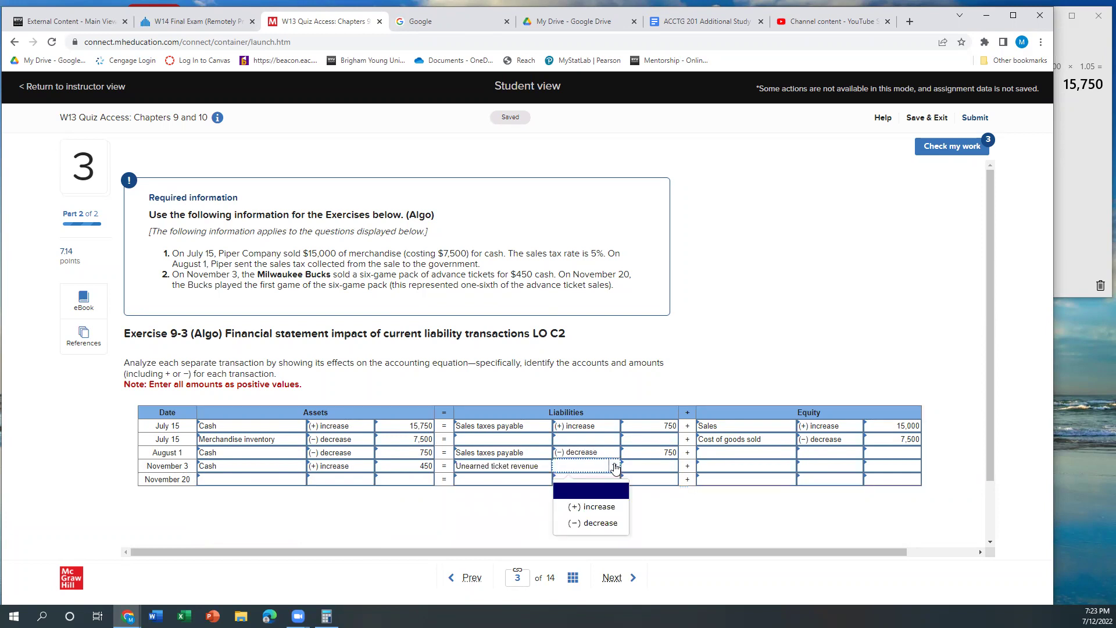
left_click(605, 507)
left_click(651, 463)
type("450")
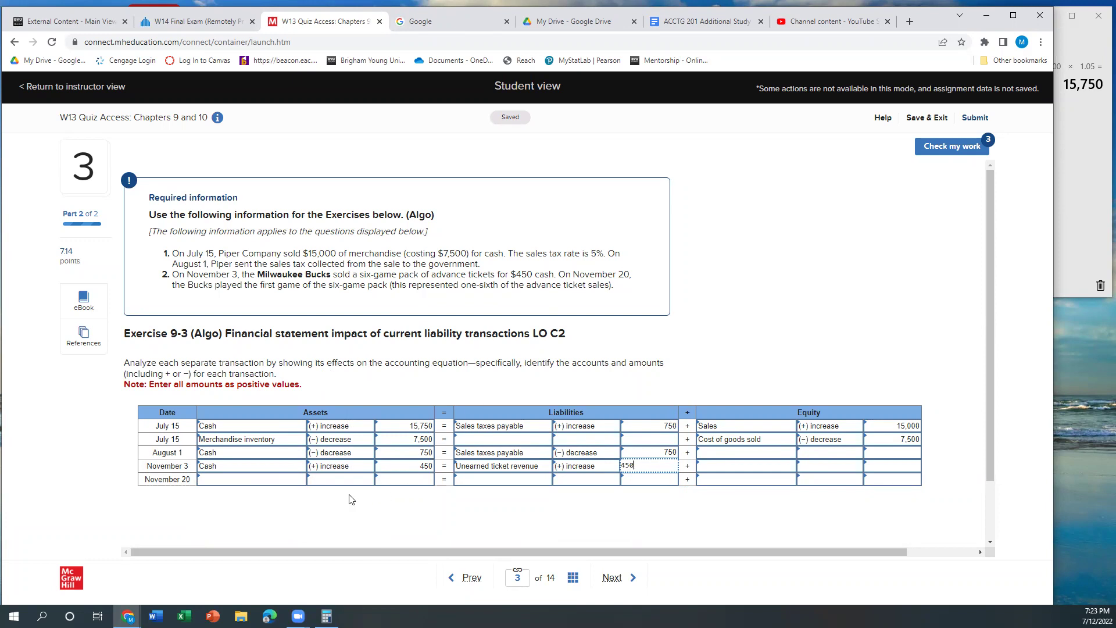
left_click(314, 502)
Step: Divide 450 by 6 in Calculator, getting 75 per game
left_click(1061, 167)
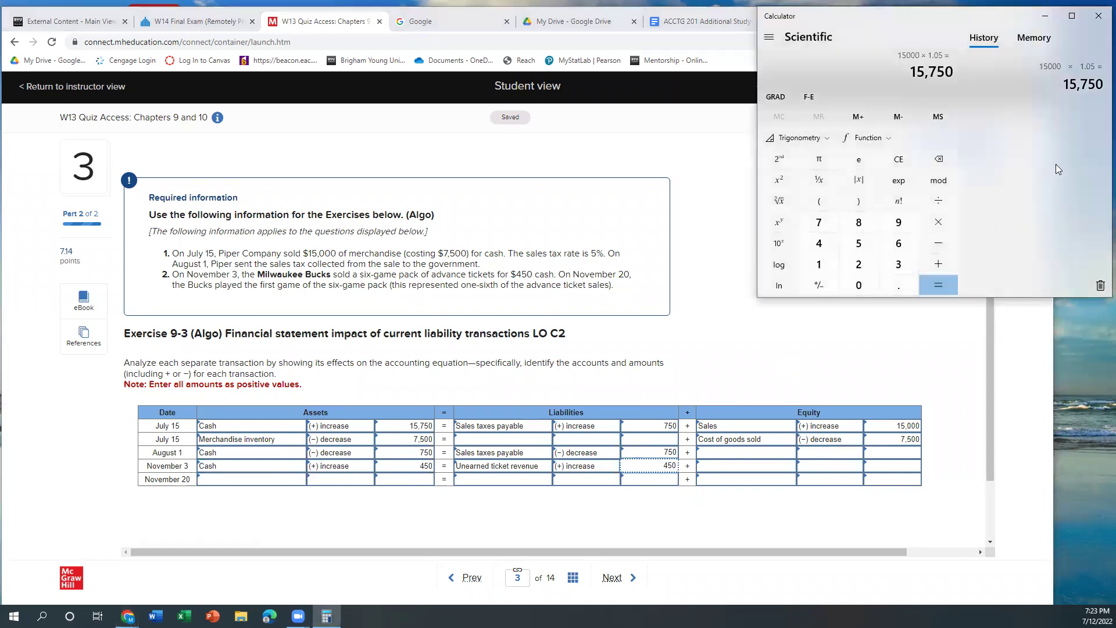
type("450")
type("/6")
key("Return")
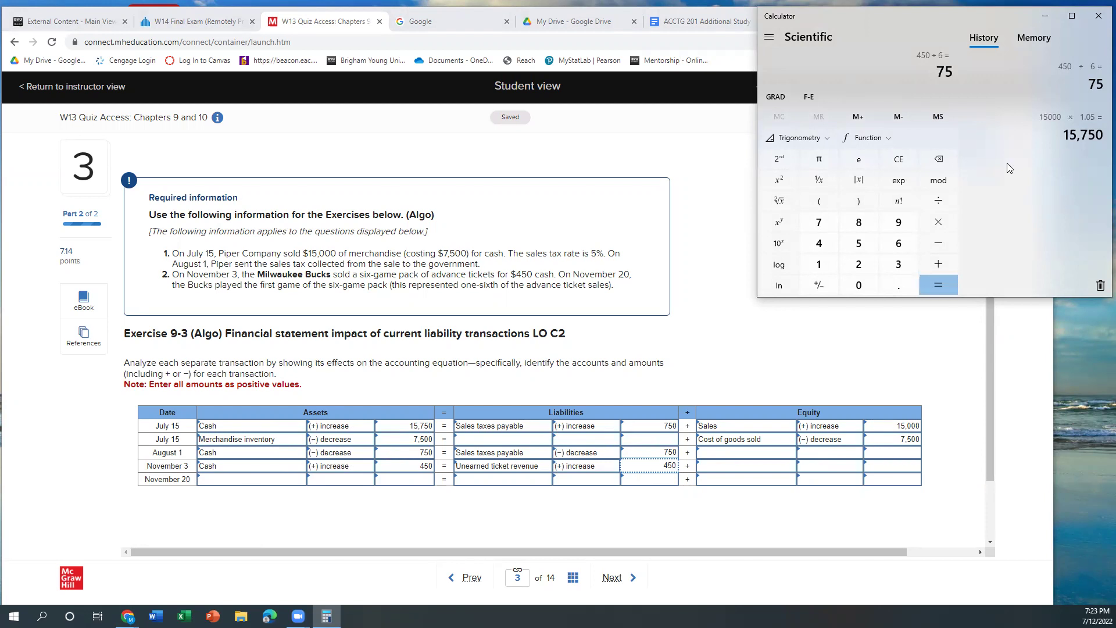
left_click(875, 397)
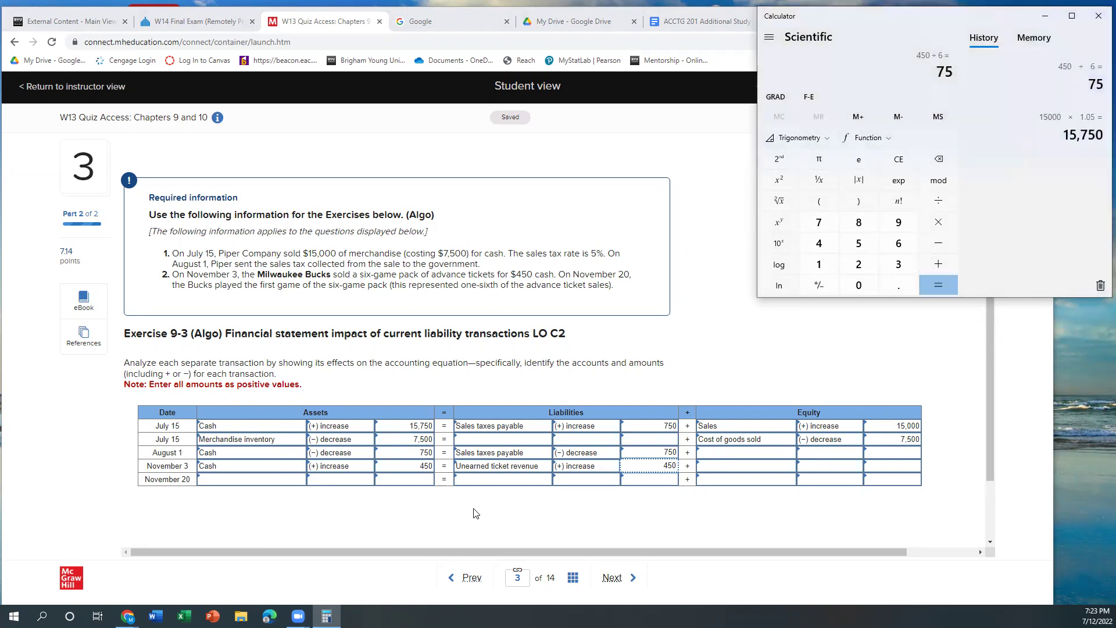
Step: In the November 20 row, record Unearned ticket revenue as a 75 decrease
left_click(504, 480)
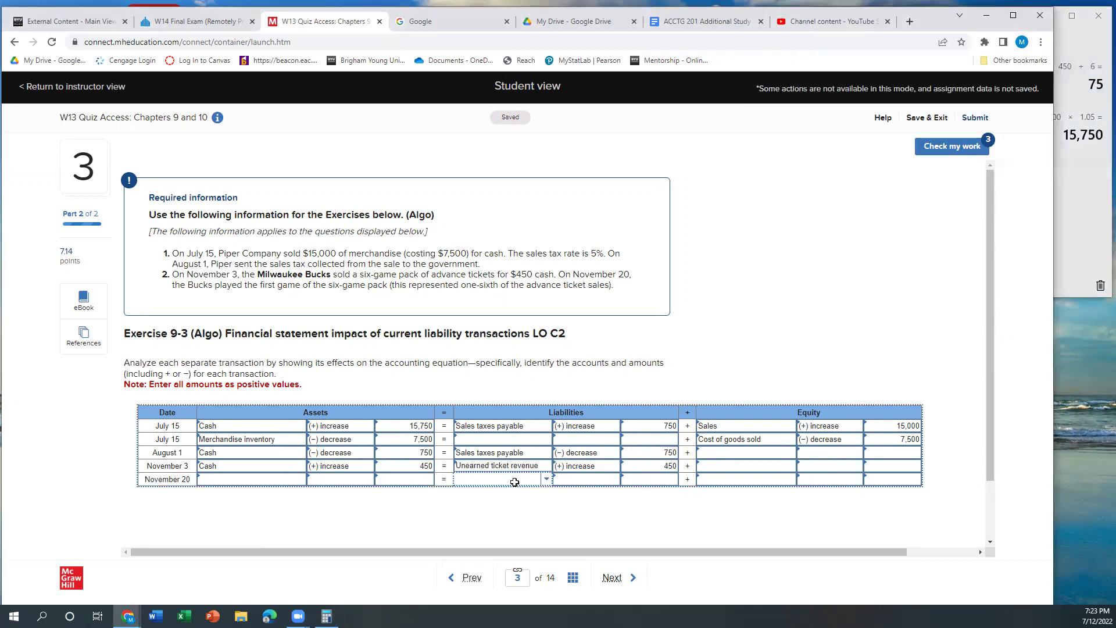
left_click(546, 480)
scroll(514, 532, "down", 3)
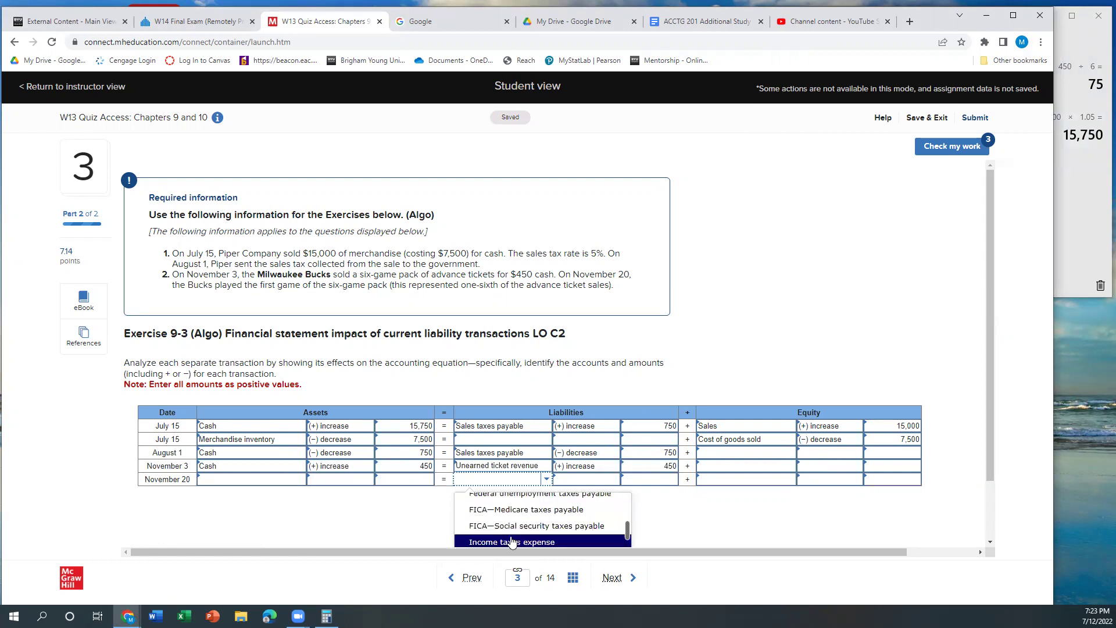
scroll(512, 538, "down", 6)
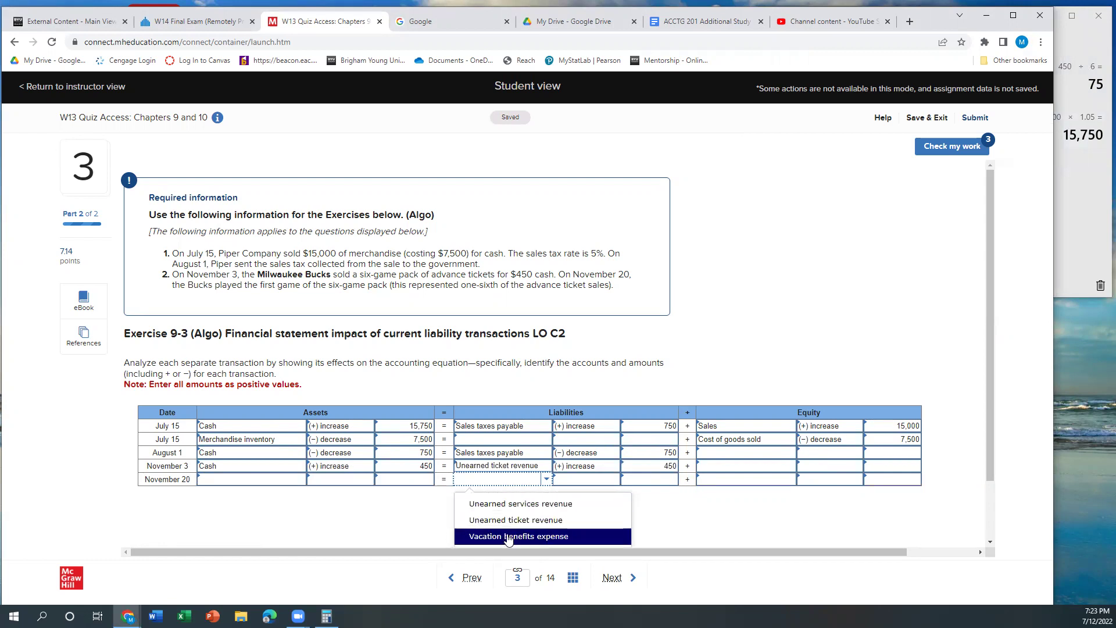
left_click(507, 525)
key("Tab")
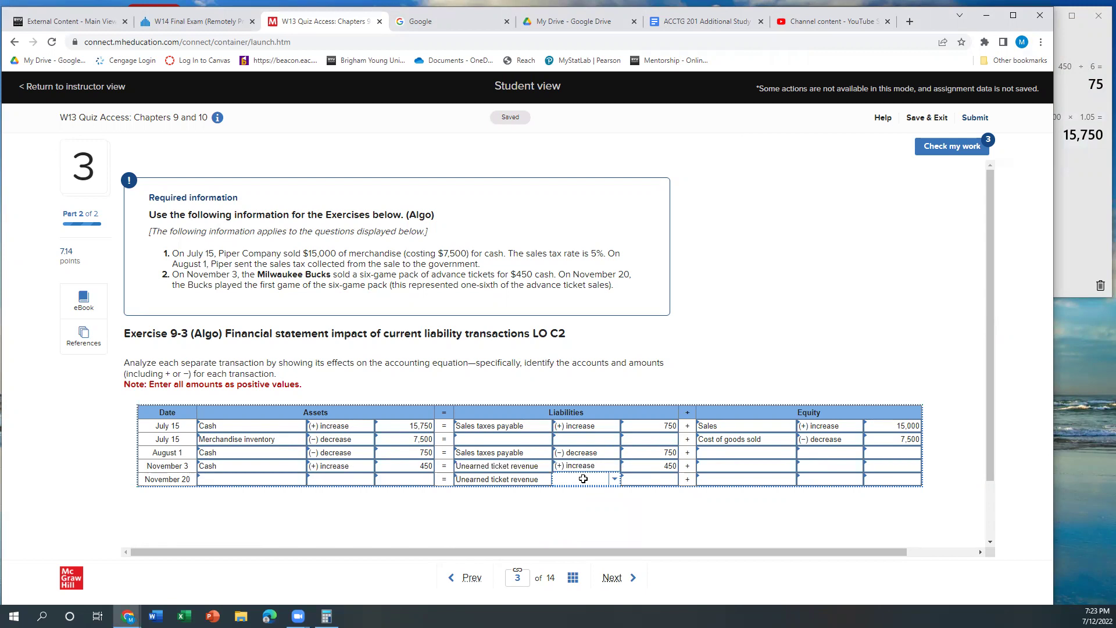
left_click(615, 481)
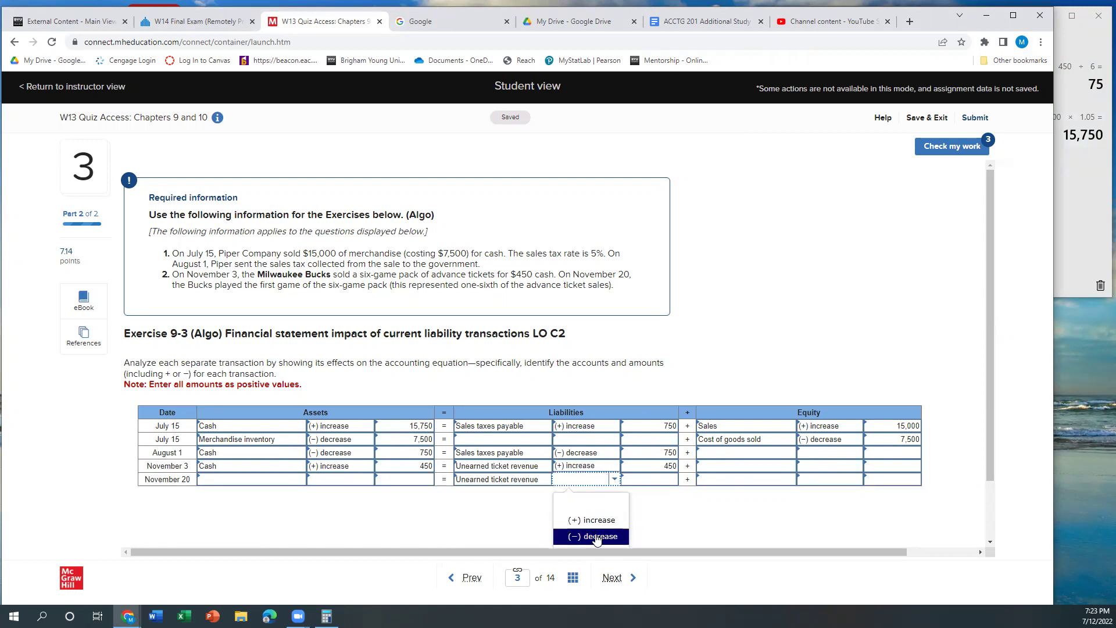
left_click(611, 534)
left_click(635, 480)
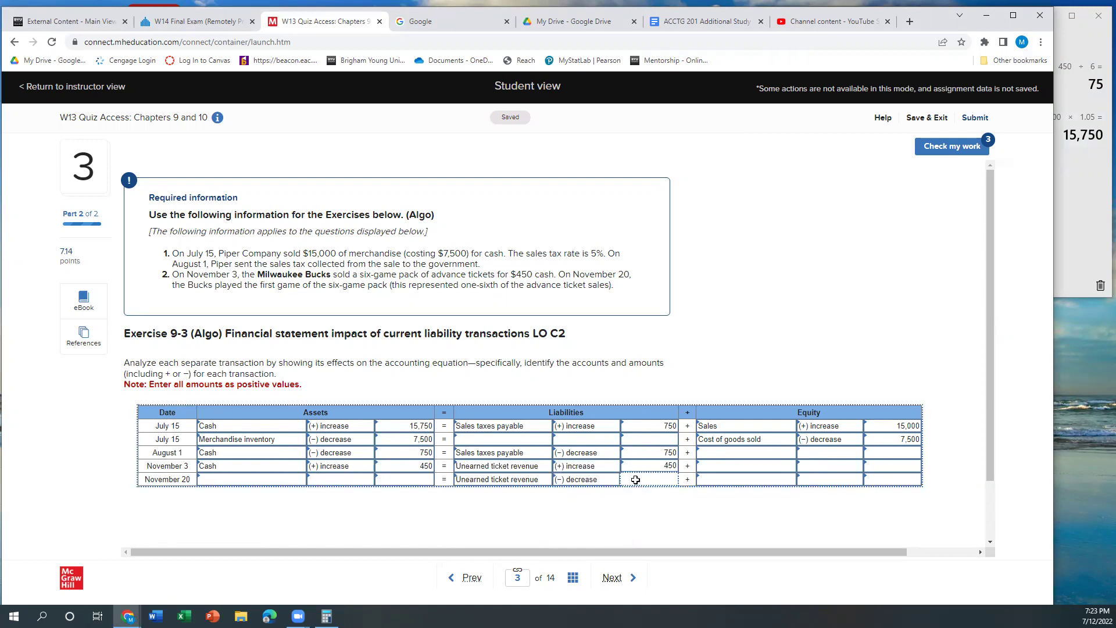
type("75")
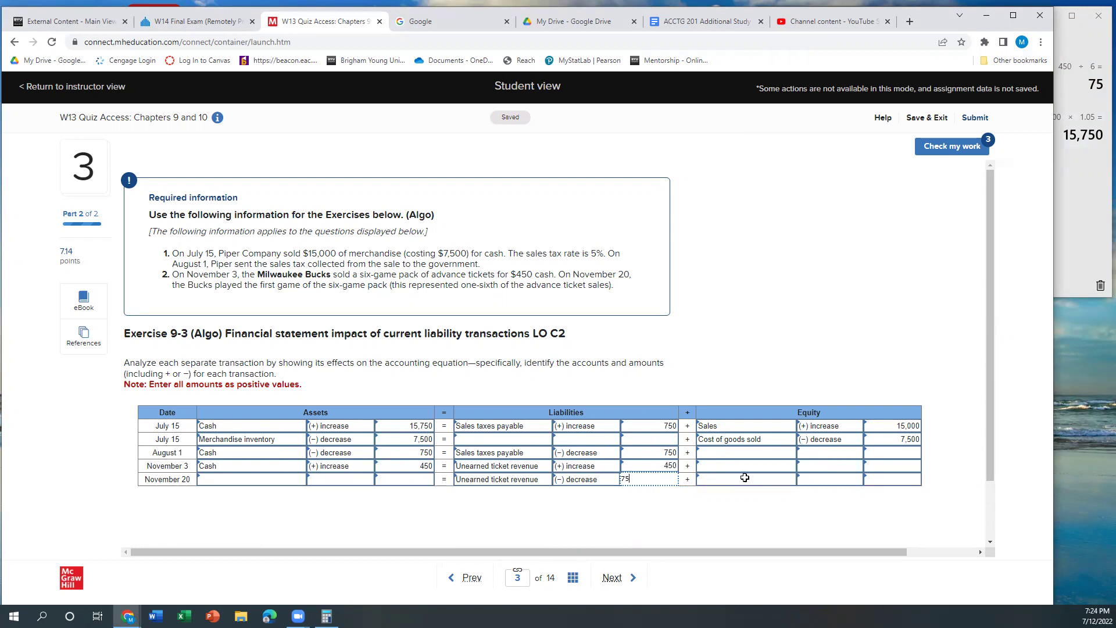
Step: In the November 20 equity column, record Ticket revenue as a 75 increase
left_click(789, 480)
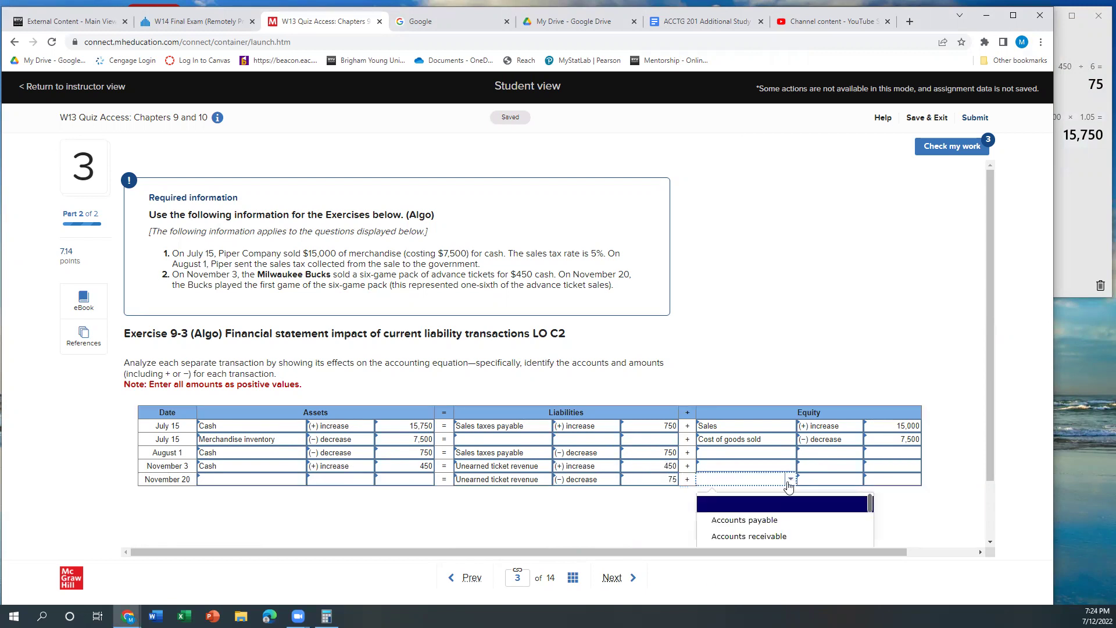
scroll(770, 517, "down", 8)
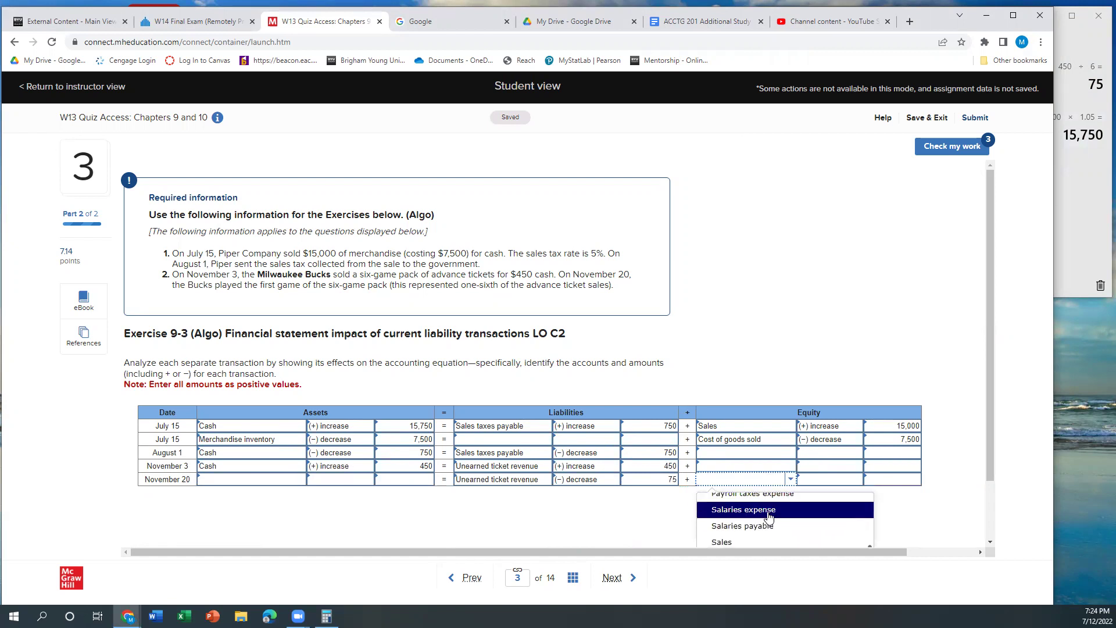
scroll(785, 516, "down", 2)
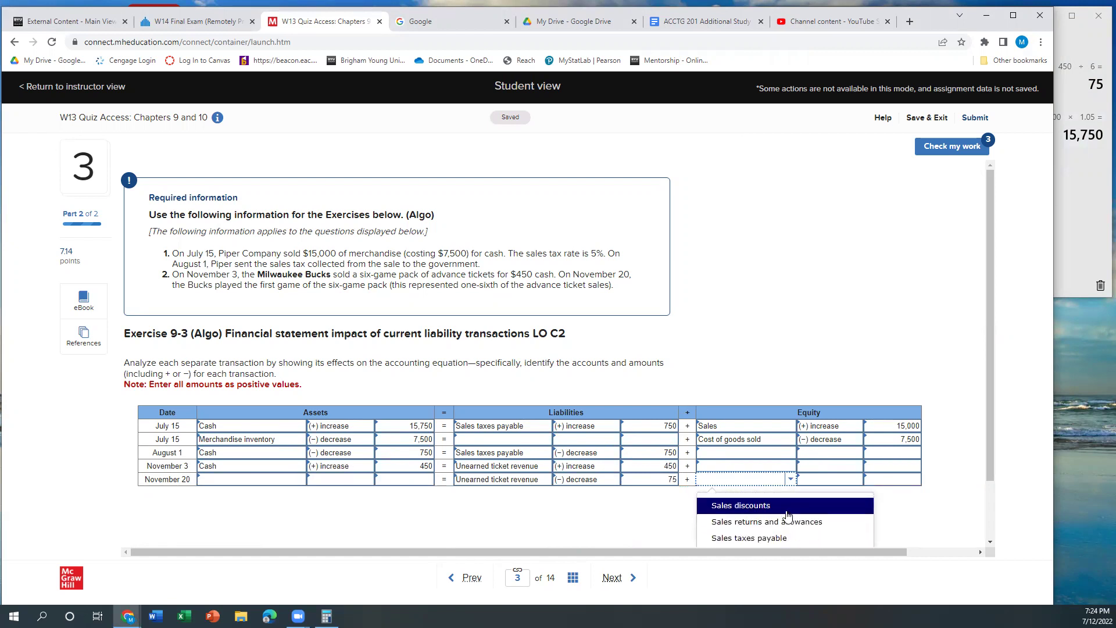
scroll(789, 516, "up", 1)
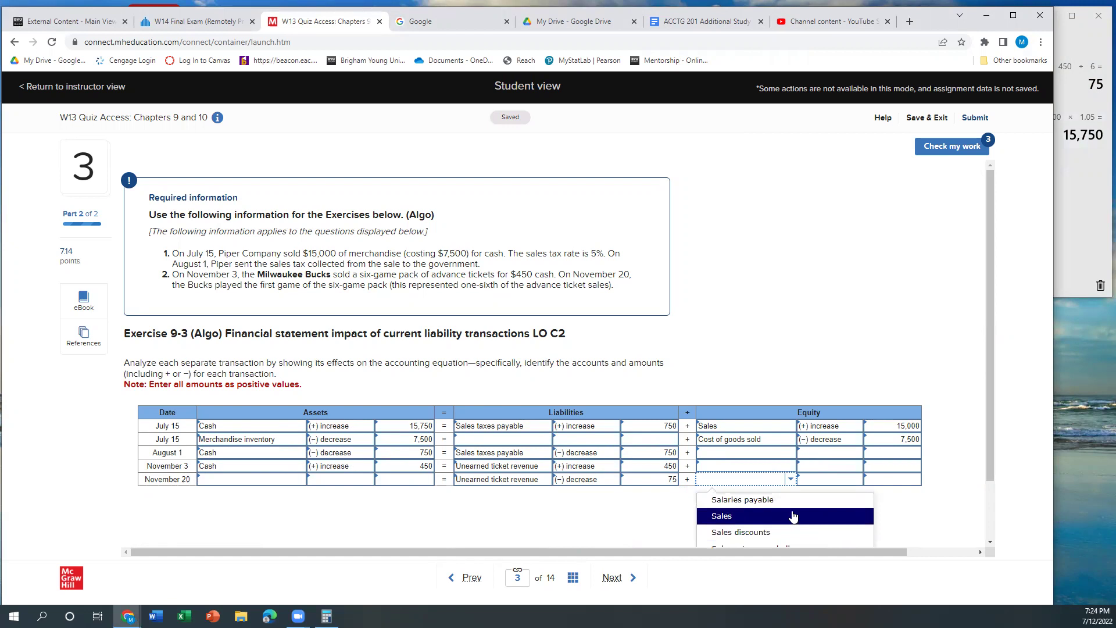
scroll(793, 516, "up", 3)
scroll(791, 515, "down", 4)
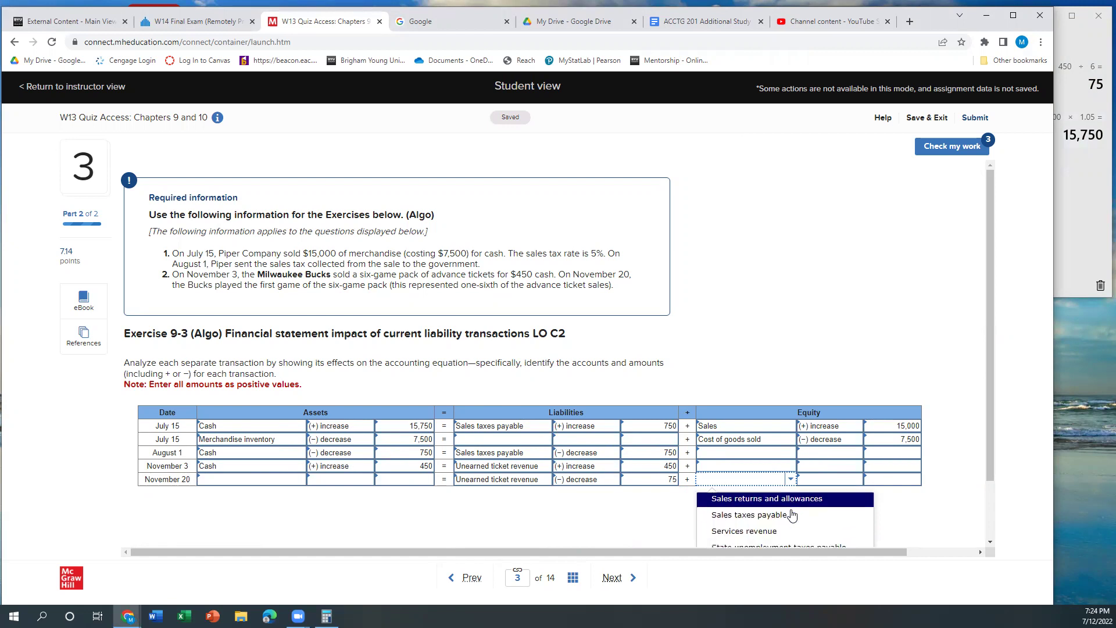
left_click(768, 522)
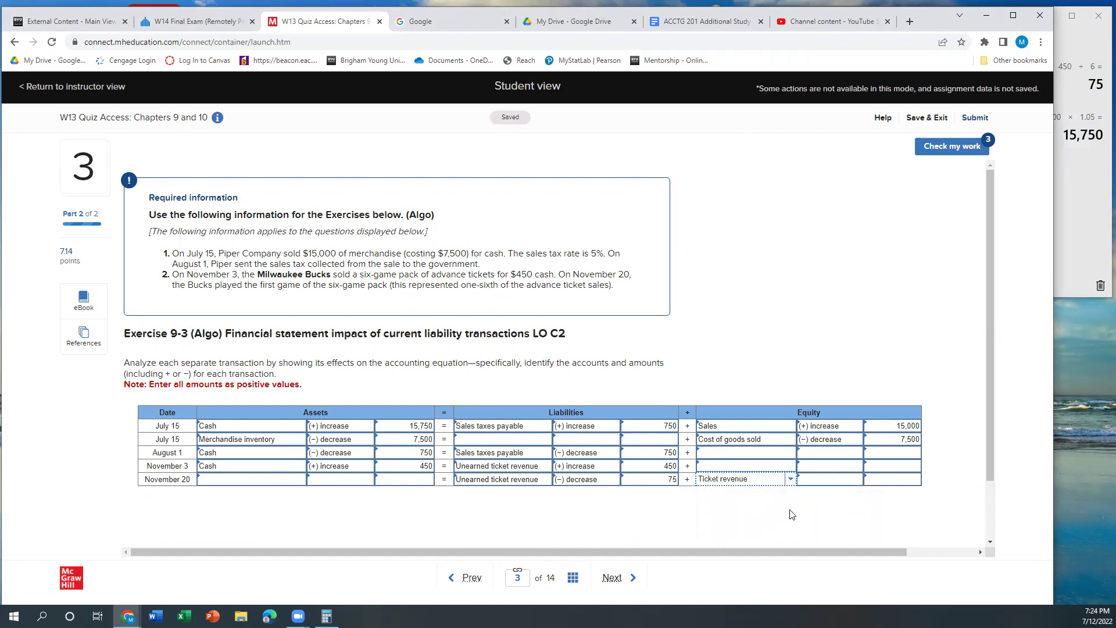
left_click(814, 479)
left_click(858, 480)
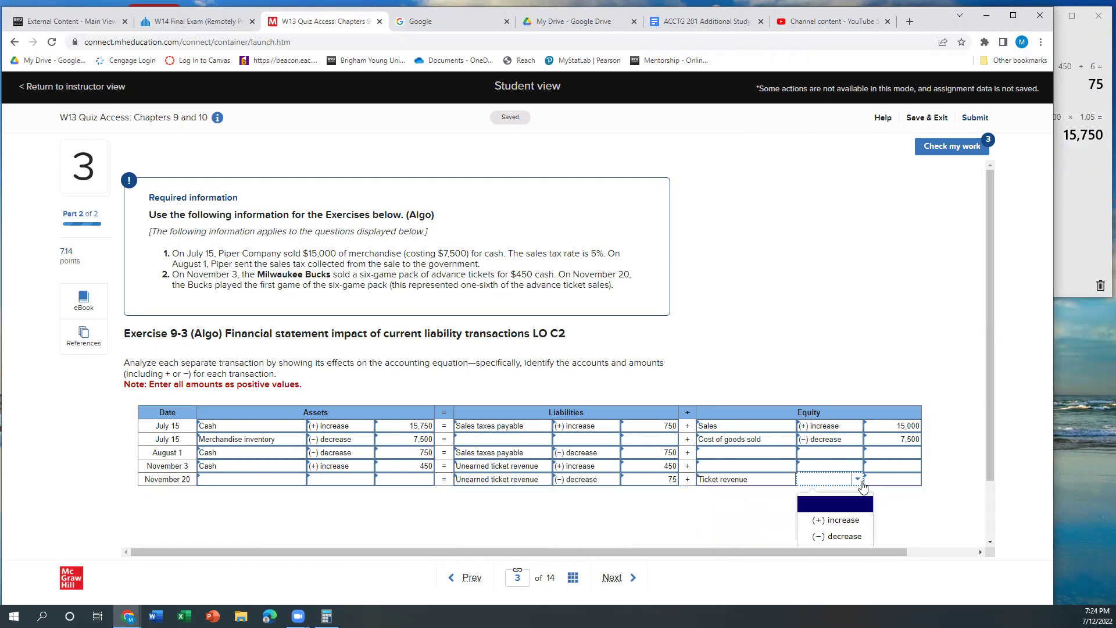
left_click(855, 519)
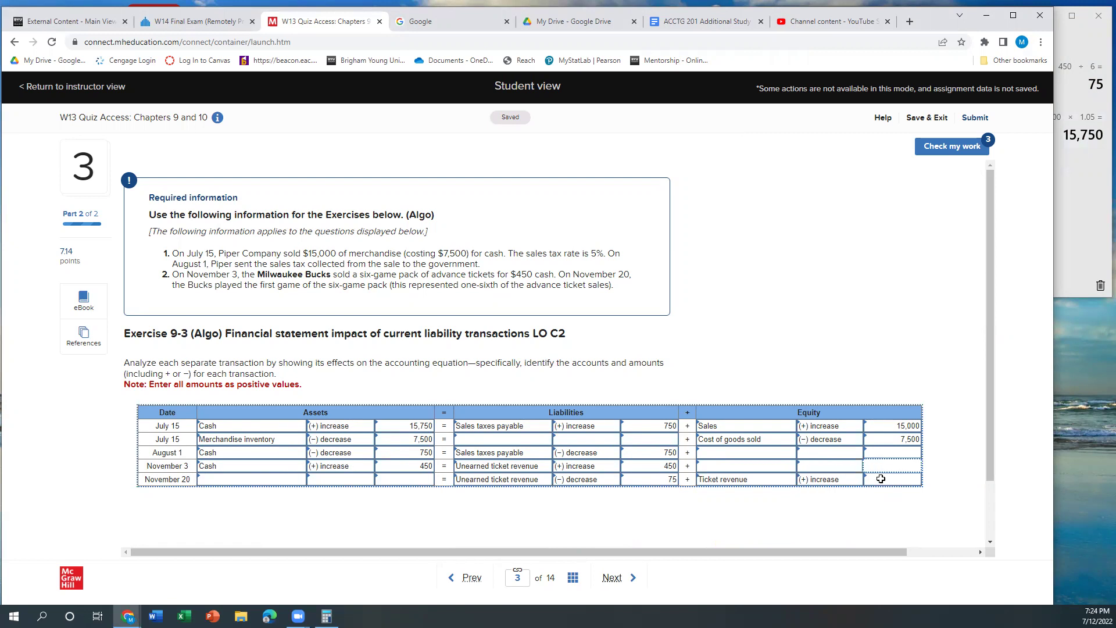
left_click(881, 480)
type("75")
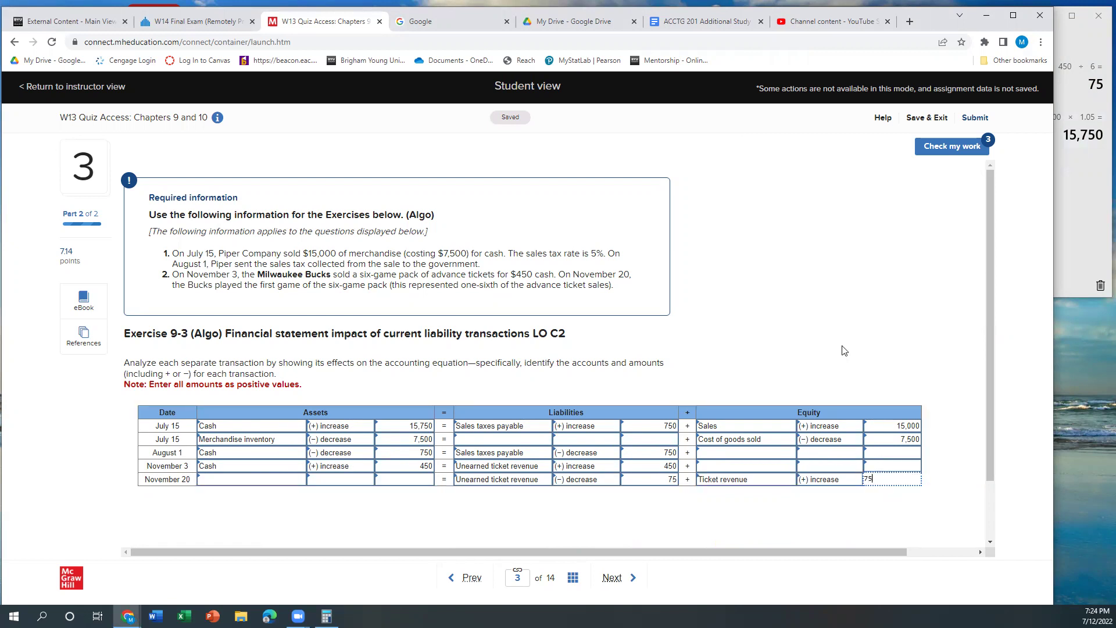
key("Return")
Step: Run Check my work on the Exercise 9-3 table and review the graded entries
left_click(953, 147)
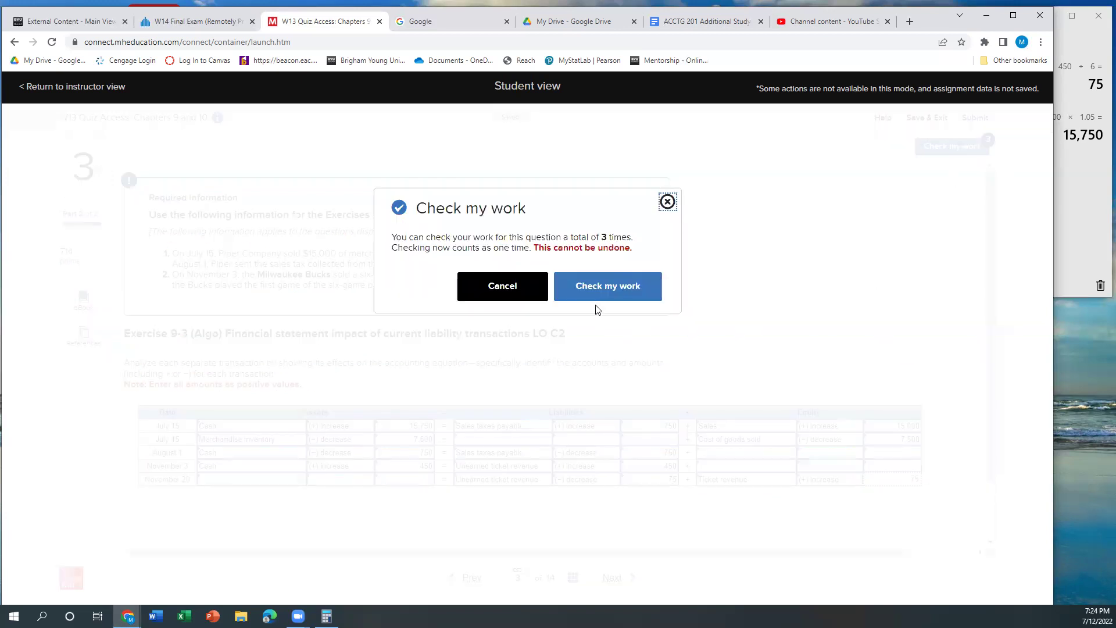
left_click(627, 294)
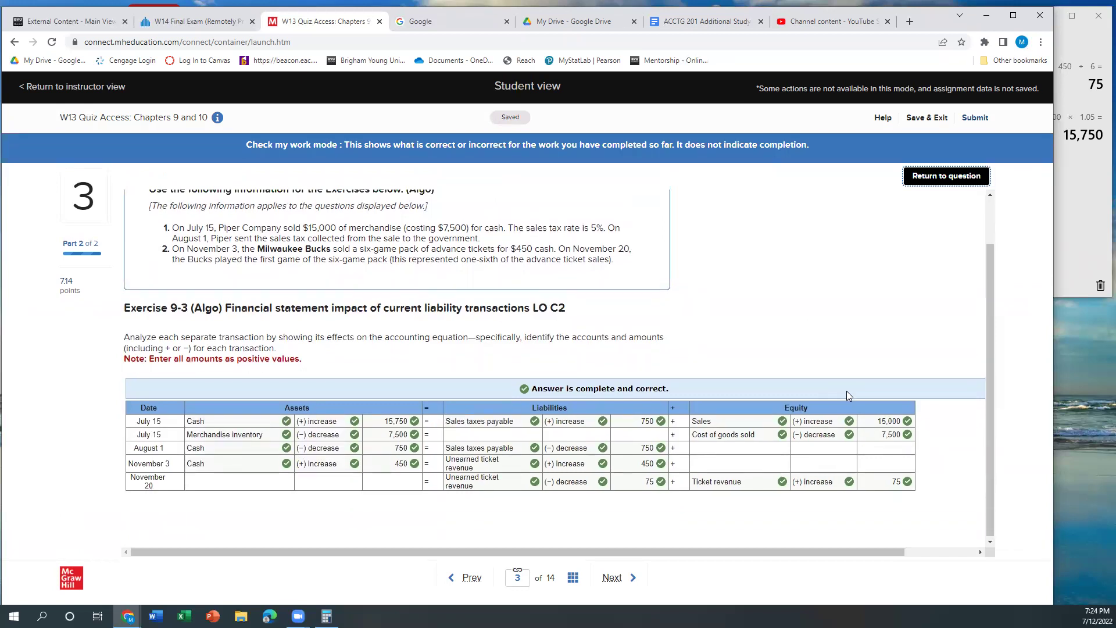
scroll(846, 396, "up", 1)
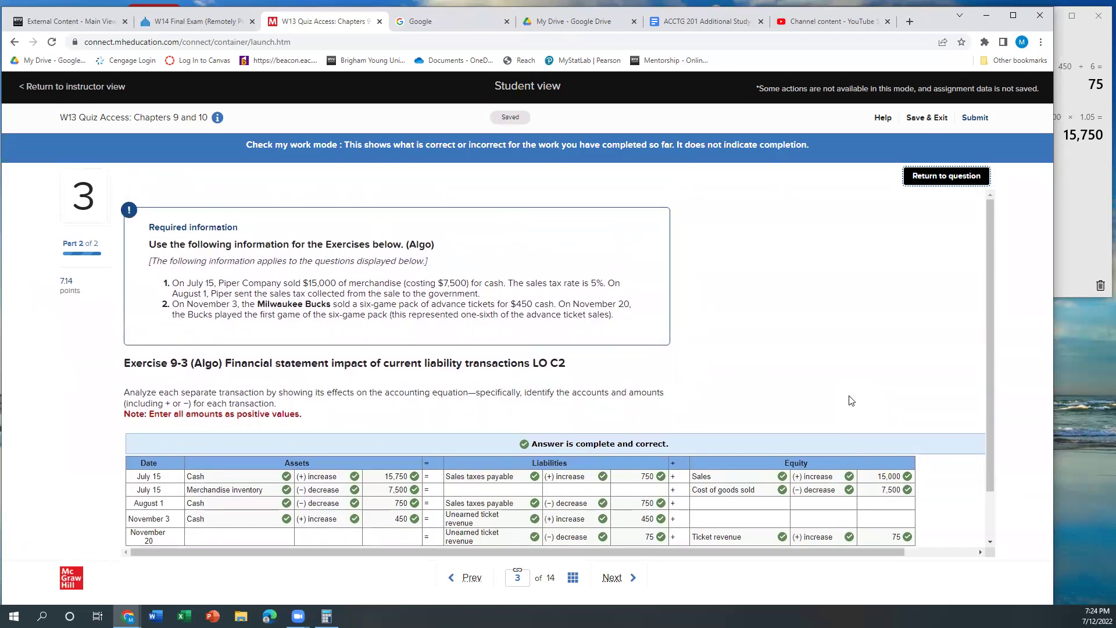